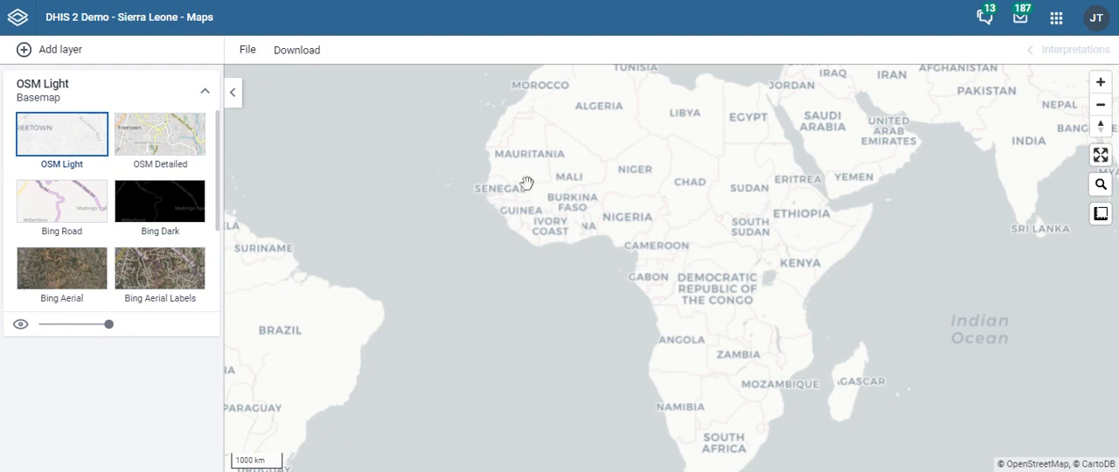
- Add a facilities layer covering Sierra Leone at the Facility level
left_click(70, 60)
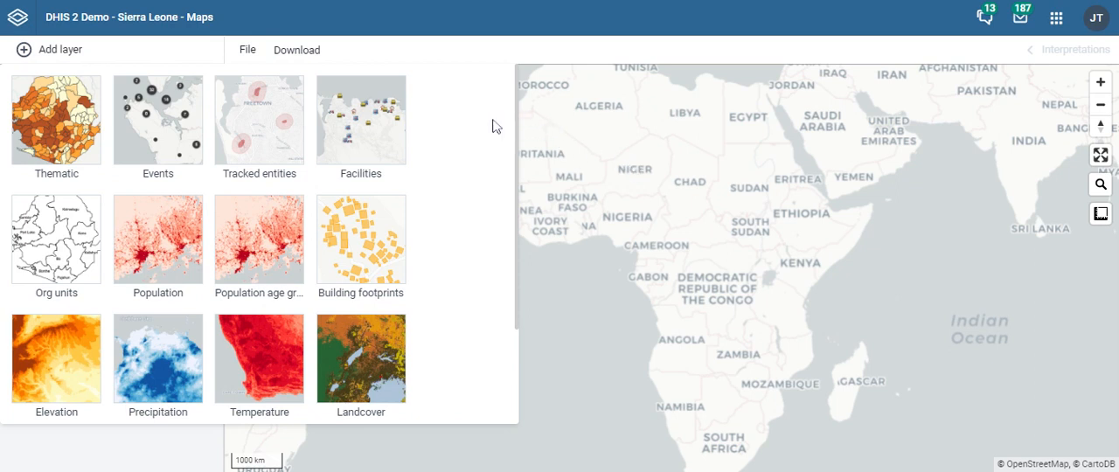
left_click(380, 136)
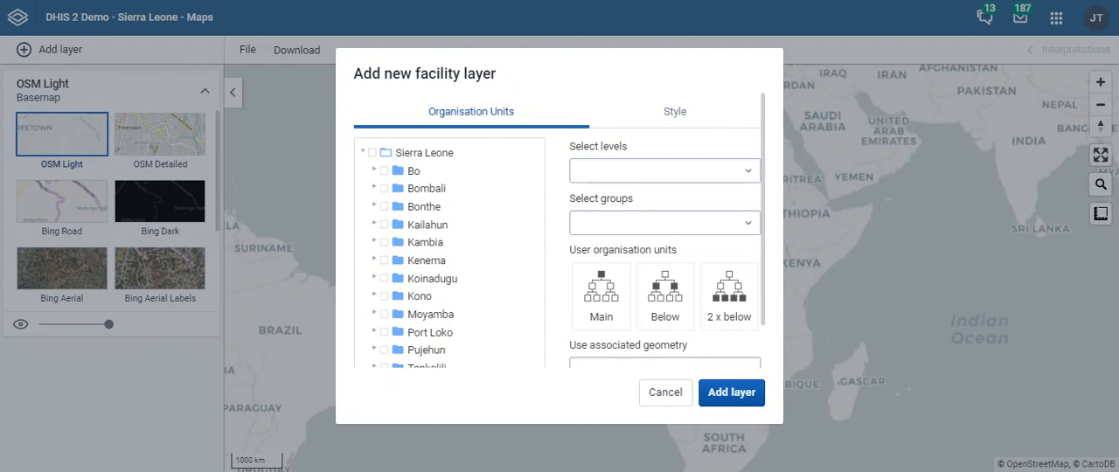
left_click(373, 154)
left_click(627, 171)
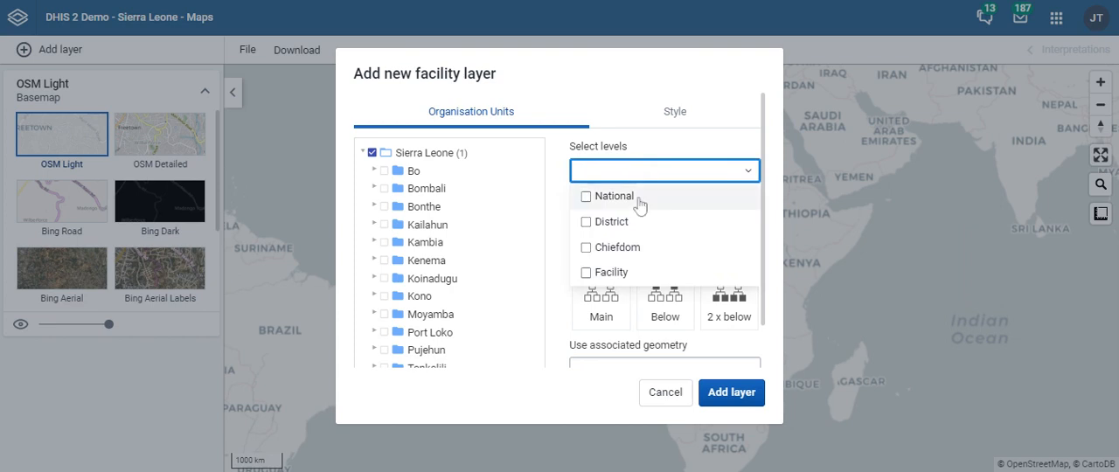
left_click(618, 273)
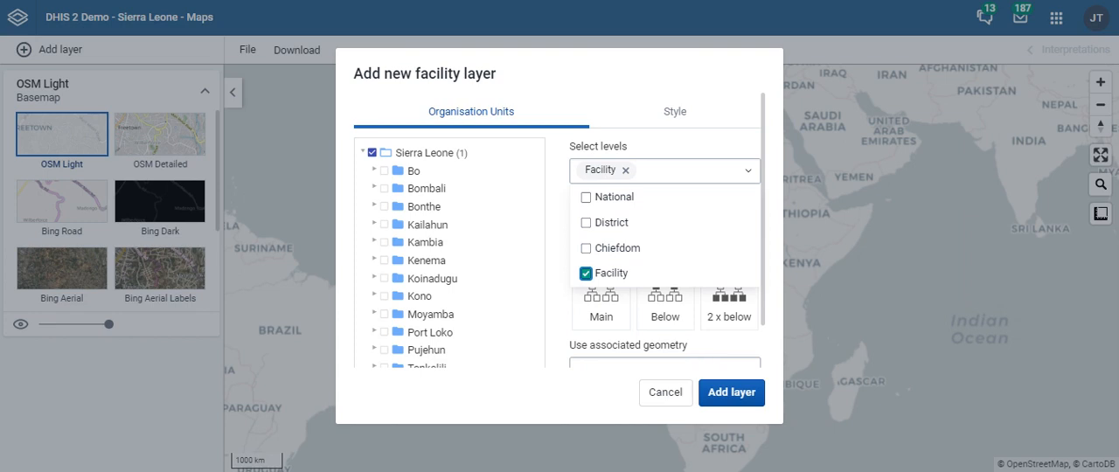
left_click(552, 315)
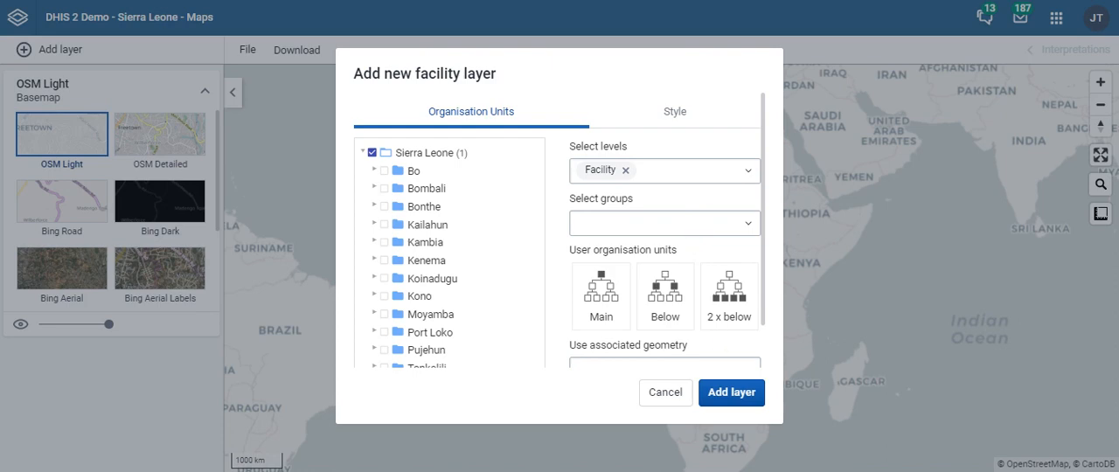
left_click(733, 393)
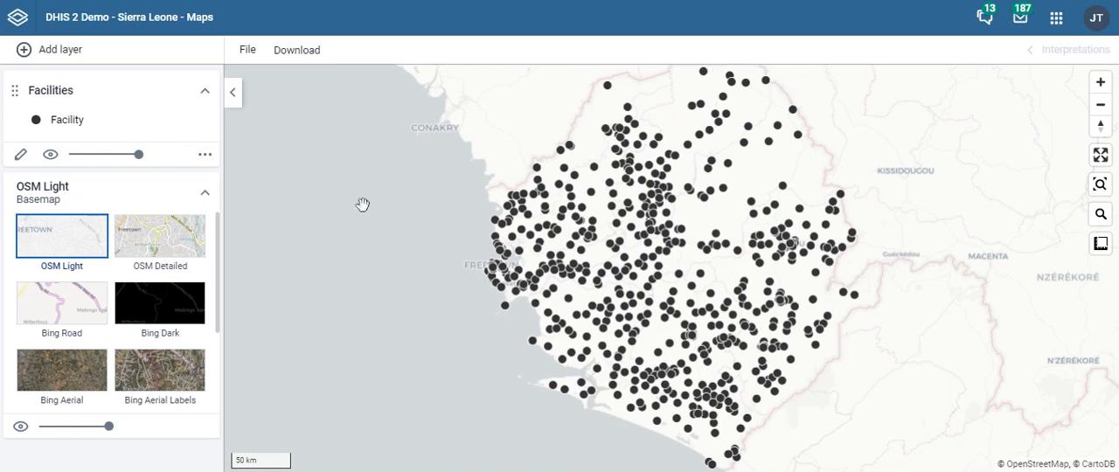
- Add an org units layer covering Sierra Leone at the District level
left_click(65, 54)
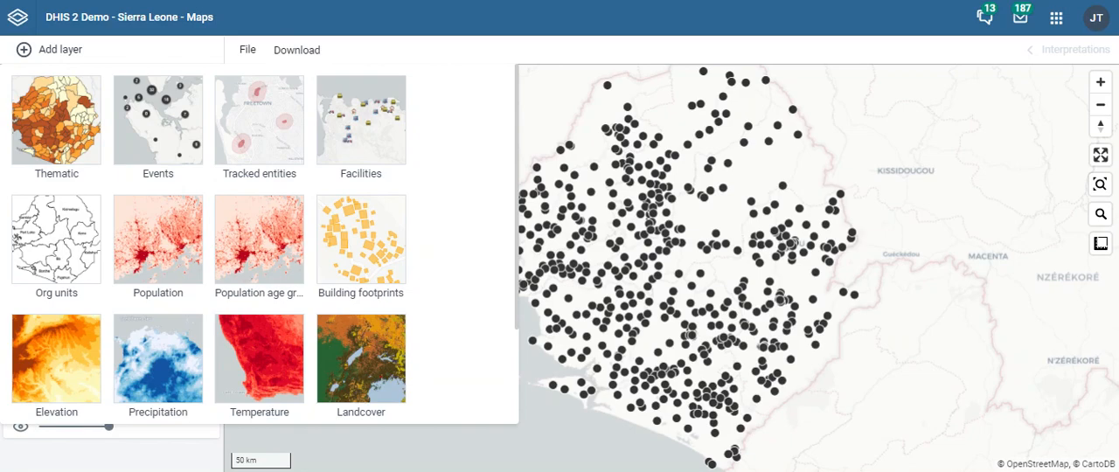
left_click(74, 240)
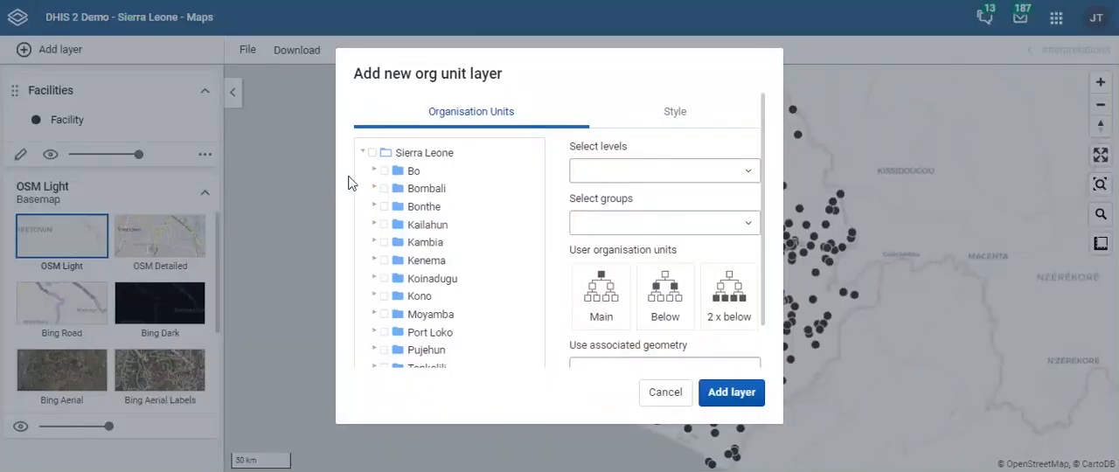
left_click(372, 153)
left_click(750, 172)
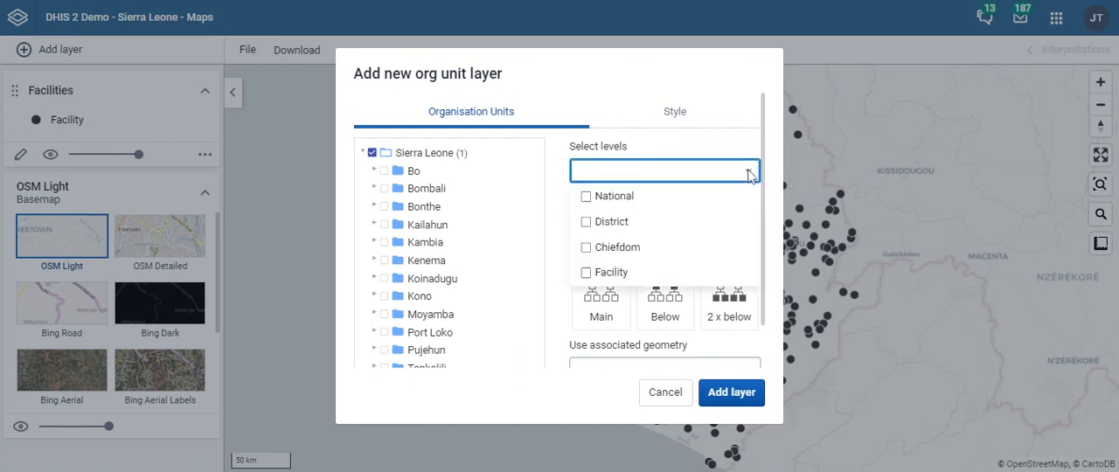
left_click(616, 228)
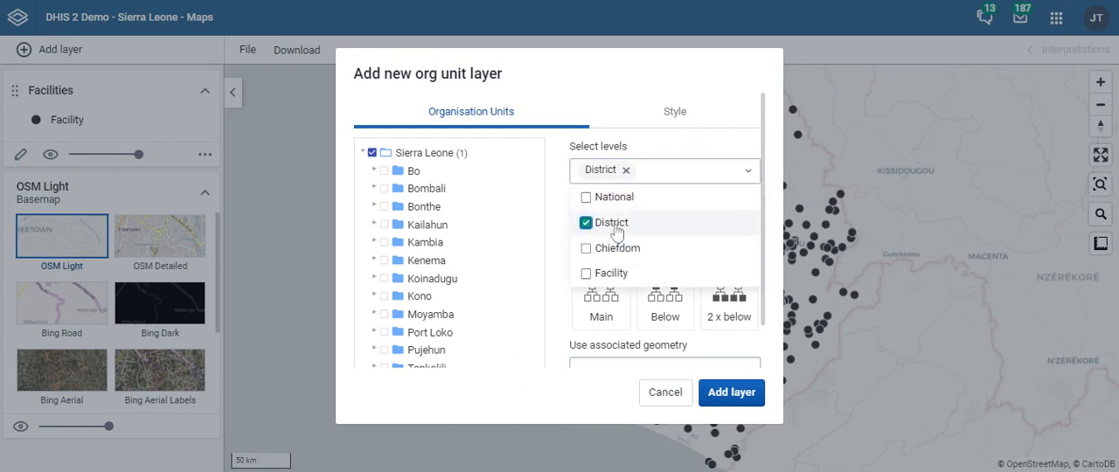
left_click(723, 397)
left_click(724, 394)
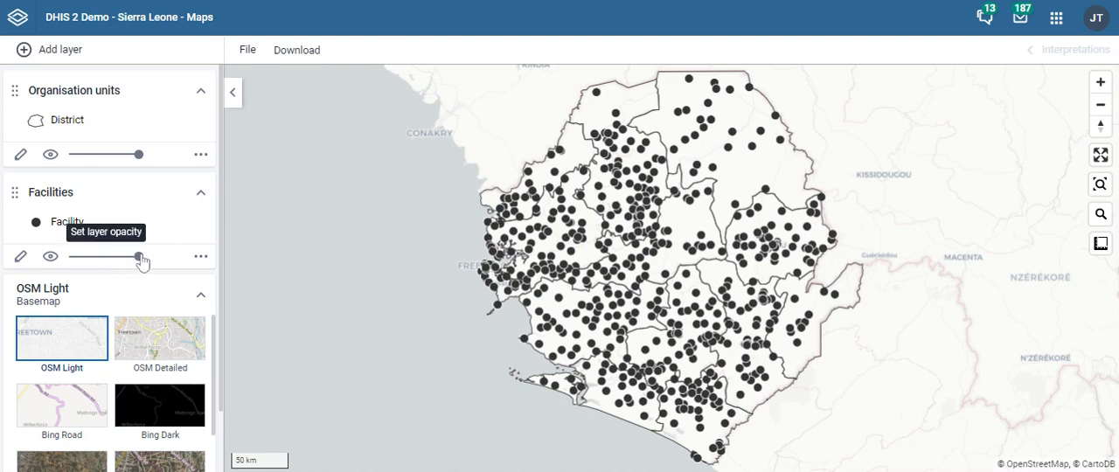
left_click_drag(140, 259, 166, 264)
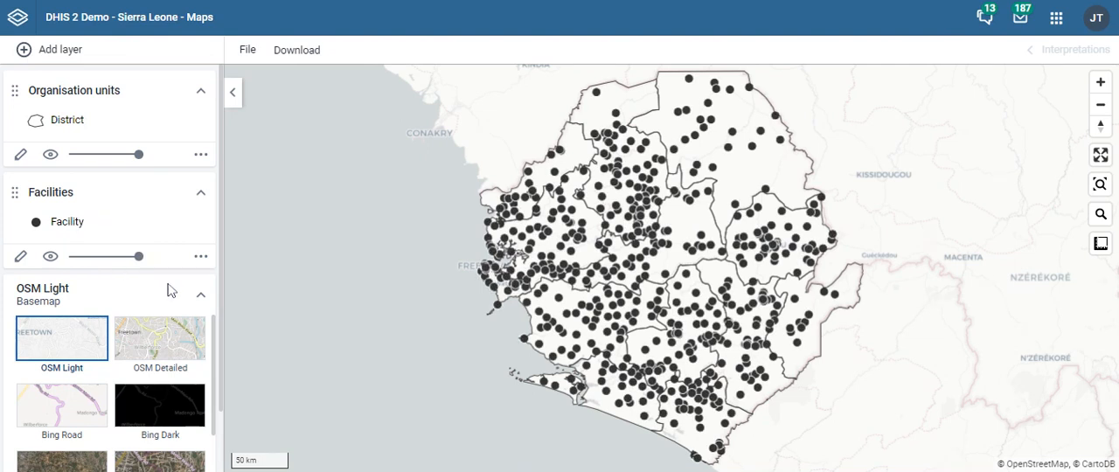
scroll(166, 325, "down", 1)
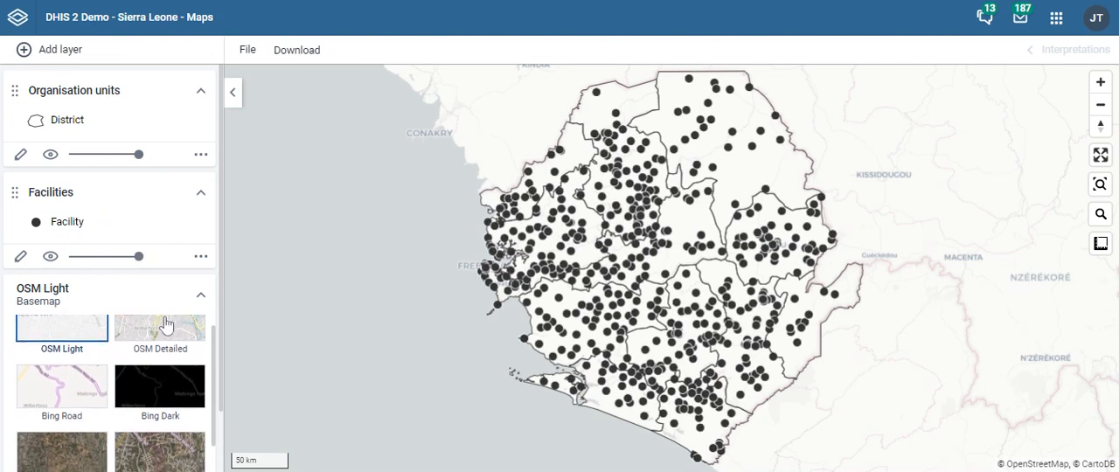
- Restrict the facilities layer to the Bo district instead of all of Sierra Leone
left_click(17, 260)
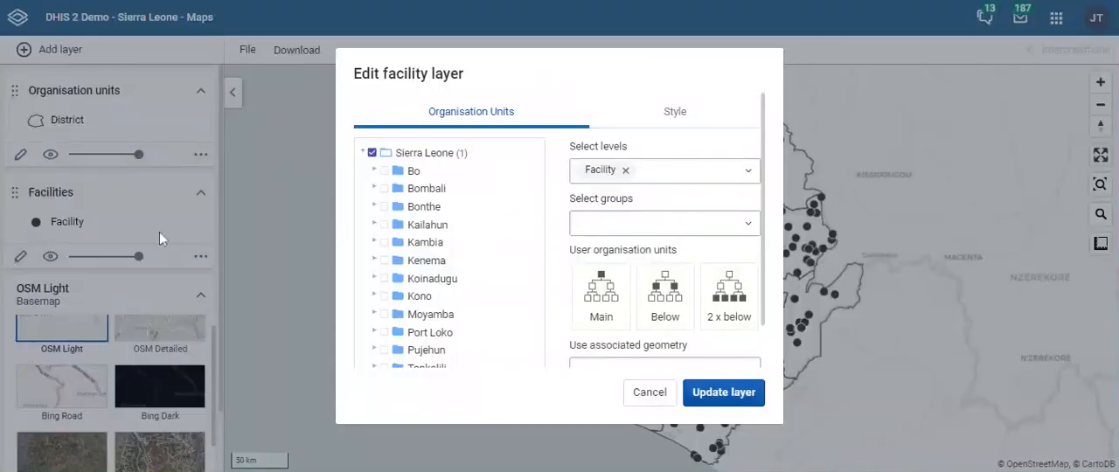
left_click(372, 153)
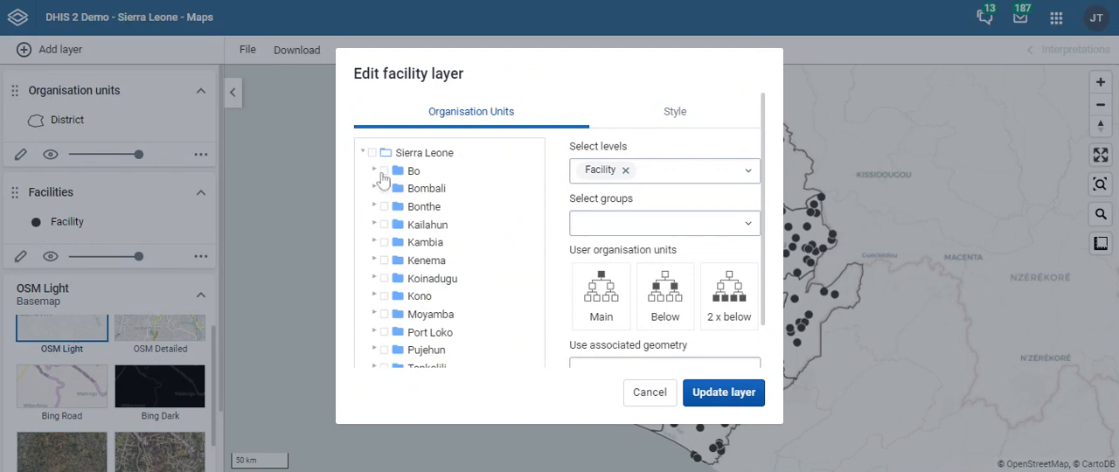
left_click(384, 171)
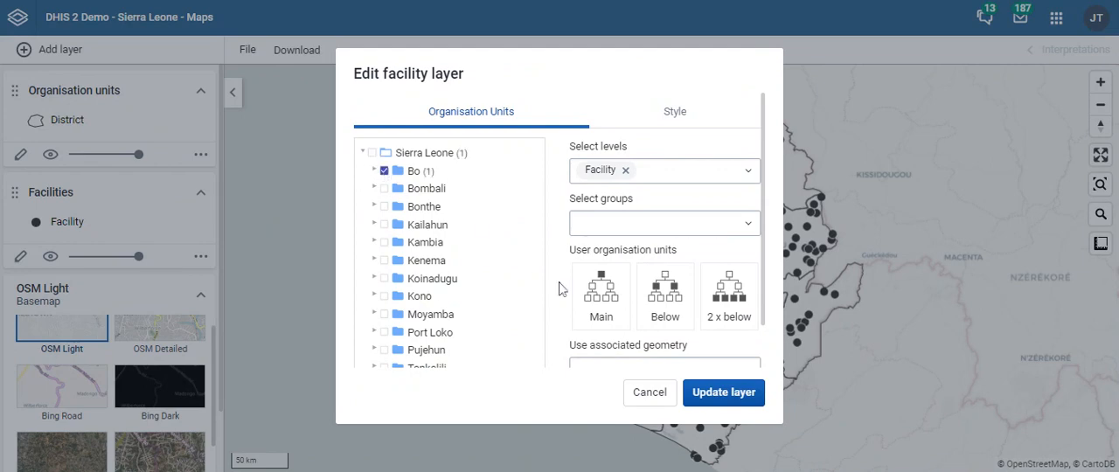
left_click(682, 391)
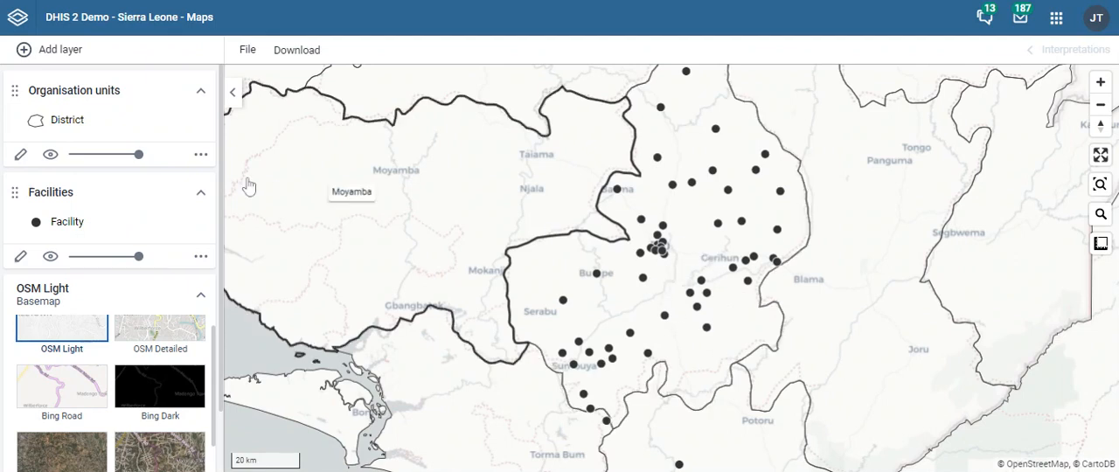
- Deselect Bo in the facilities layer and update it to cover all of Sierra Leone again
left_click(20, 257)
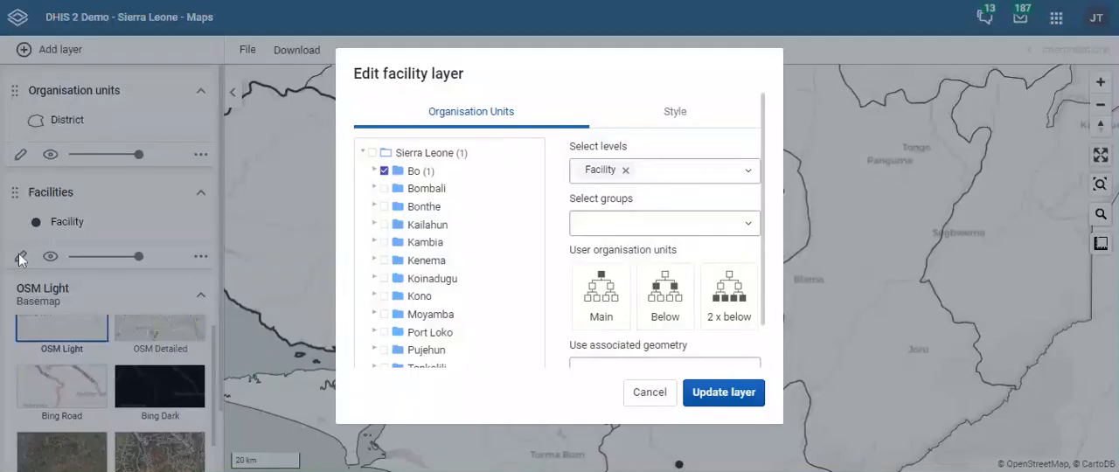
left_click(385, 171)
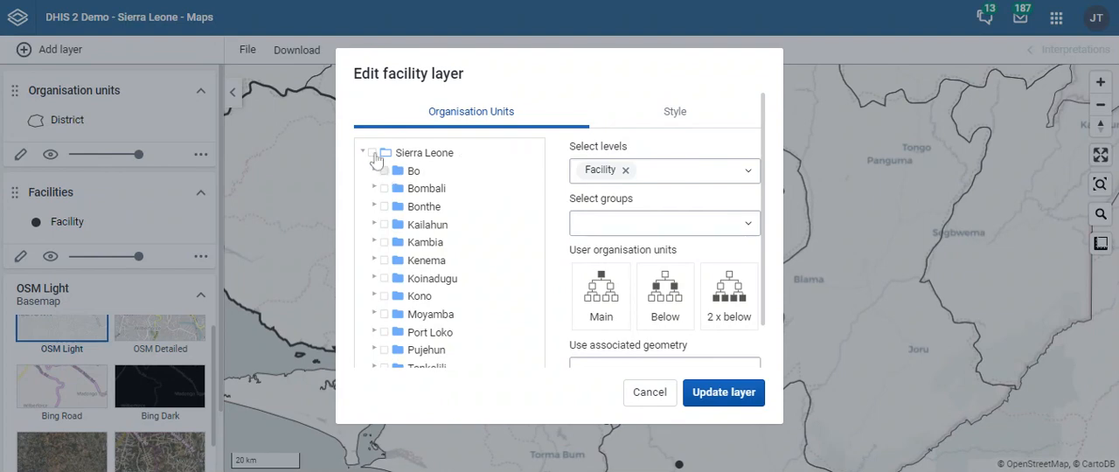
left_click(372, 152)
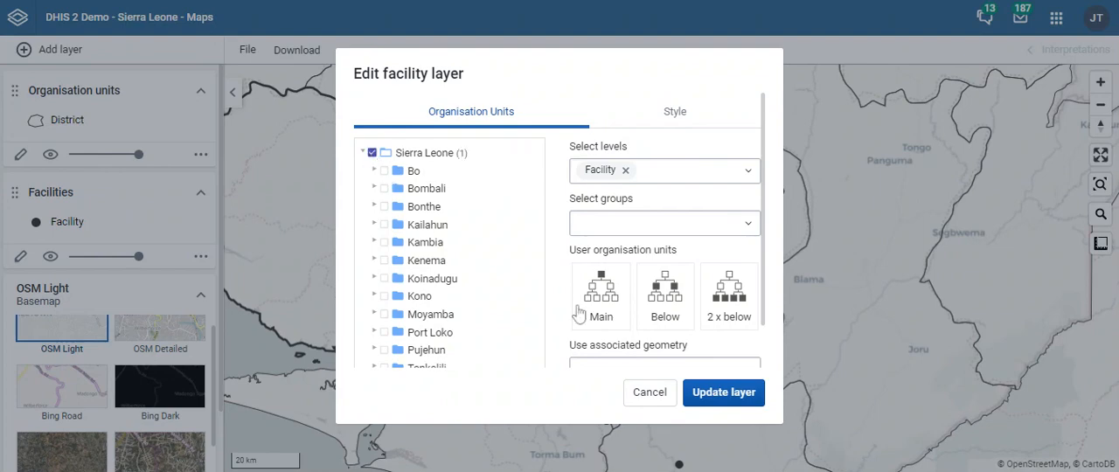
left_click(711, 398)
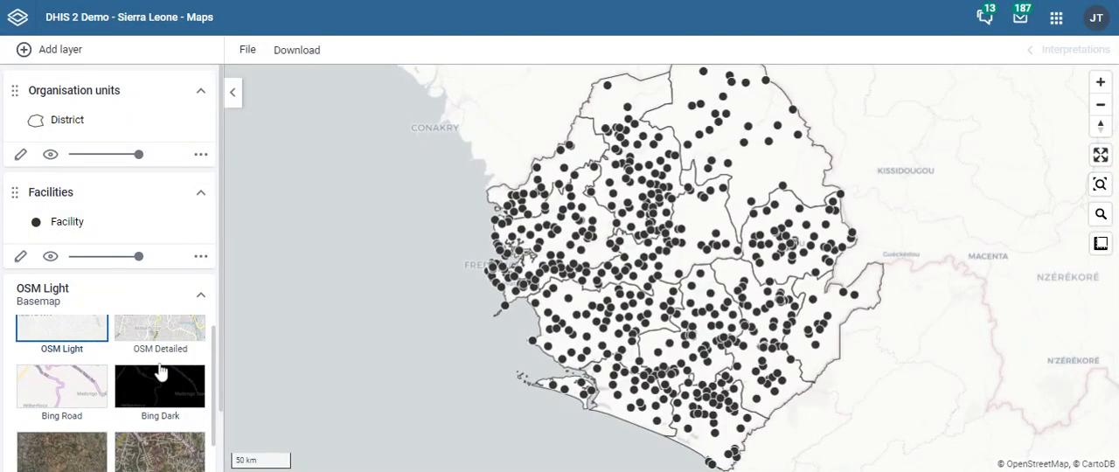
- Try the OSM Detailed, Bing Road and Bing Aerial basemaps beneath the layers
scroll(156, 369, "down", 1)
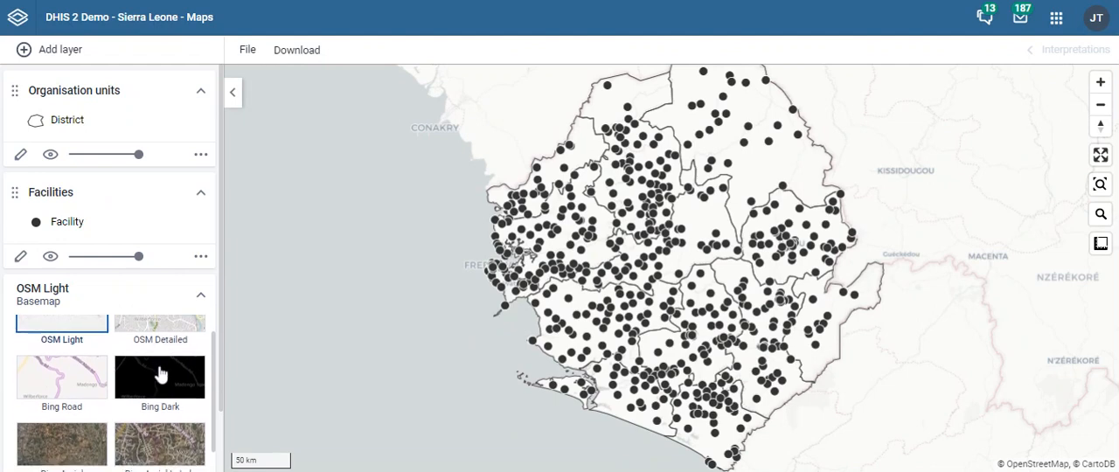
scroll(161, 374, "up", 1)
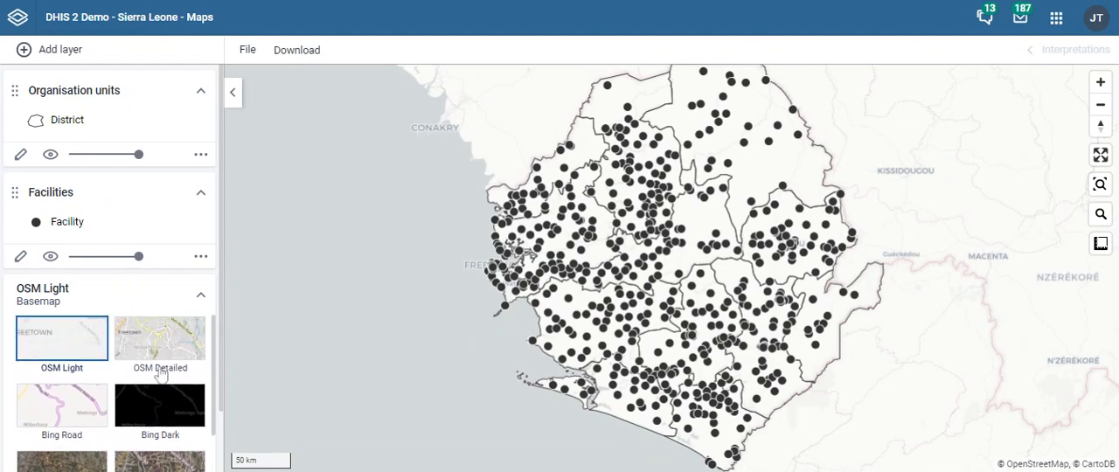
left_click(164, 345)
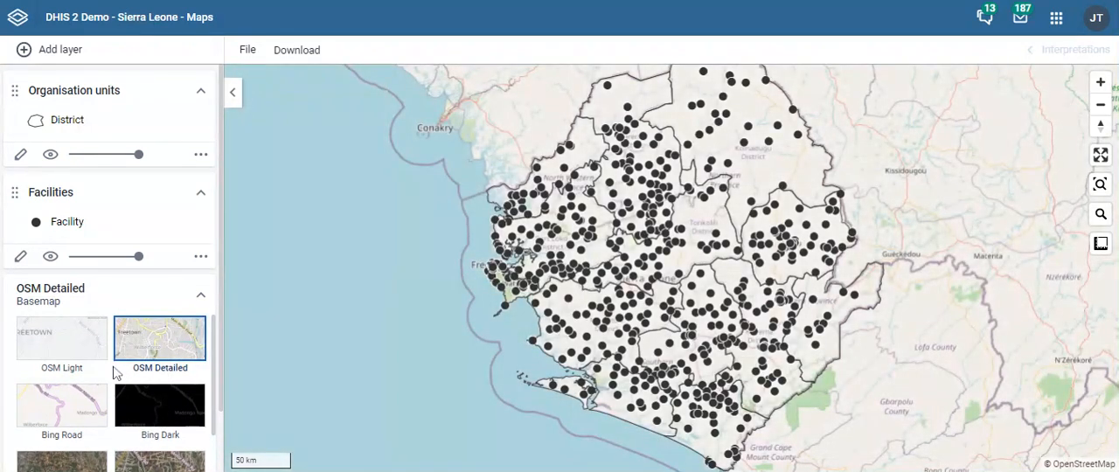
left_click(67, 411)
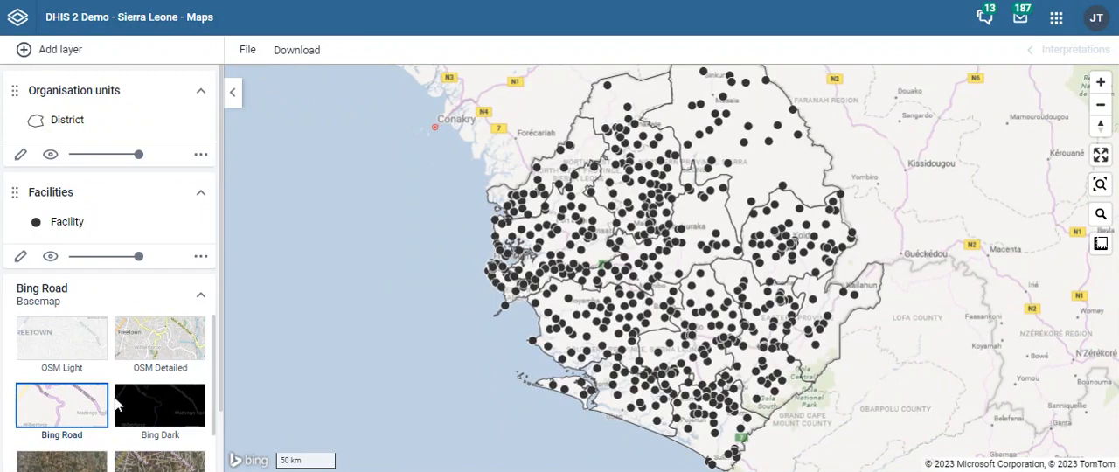
scroll(96, 419, "down", 1)
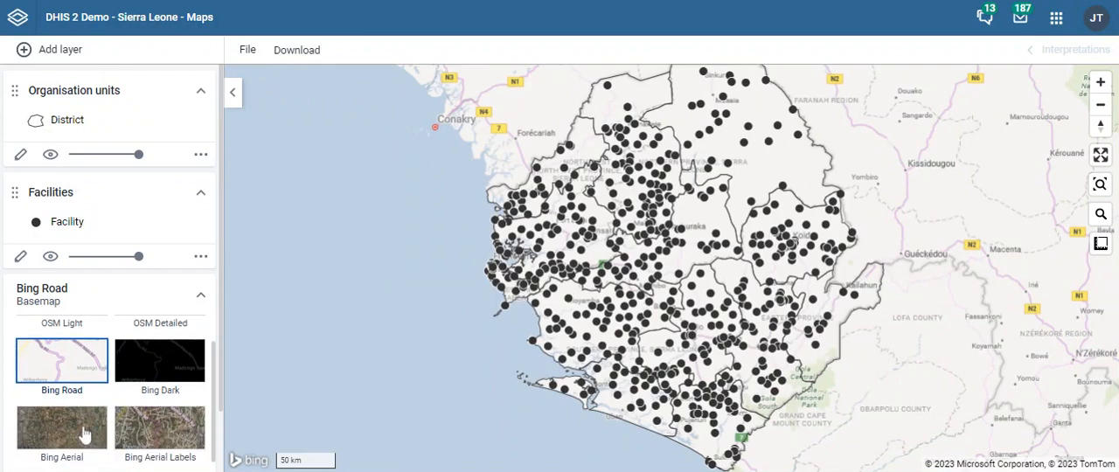
left_click(85, 435)
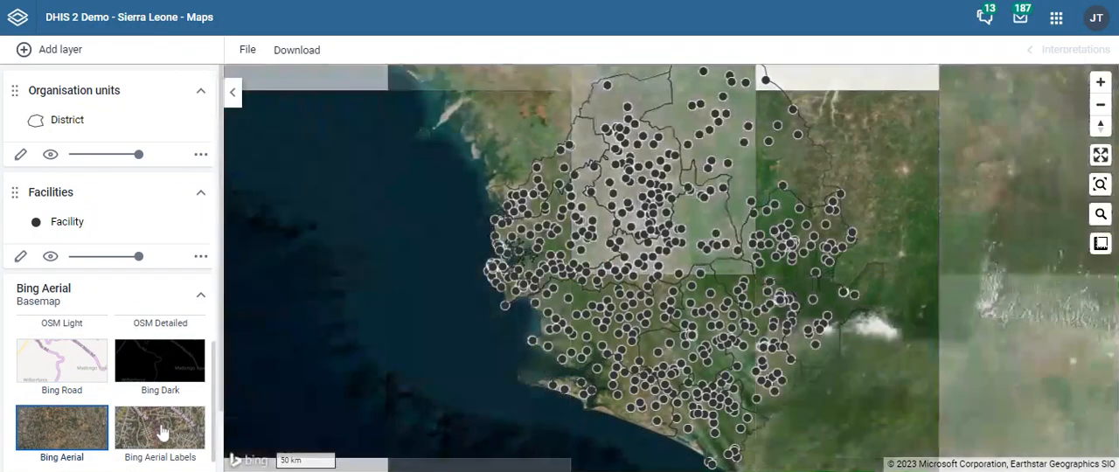
- Show the Tonkolili district's details on the map and change the basemap to Bing Aerial Labels
left_click(715, 219)
scroll(711, 218, "up", 1)
scroll(712, 229, "up", 1)
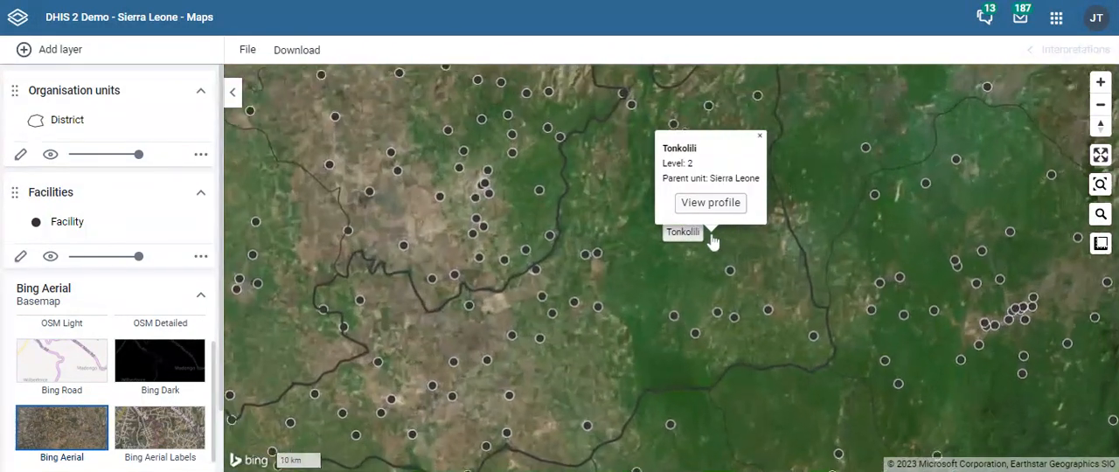
left_click(161, 440)
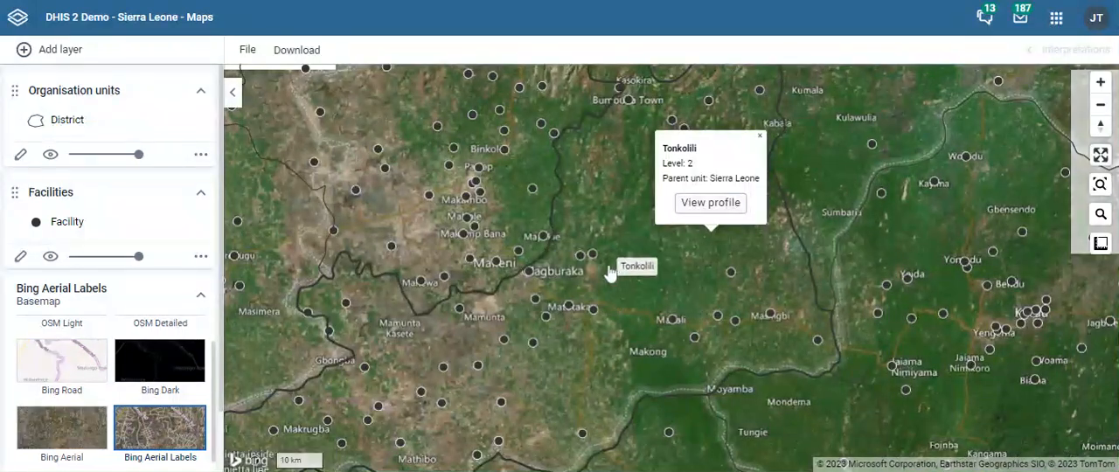
- Examine the facility near Masanga in Tonkolili and its surroundings up close on the labelled aerial imagery
left_click(605, 246)
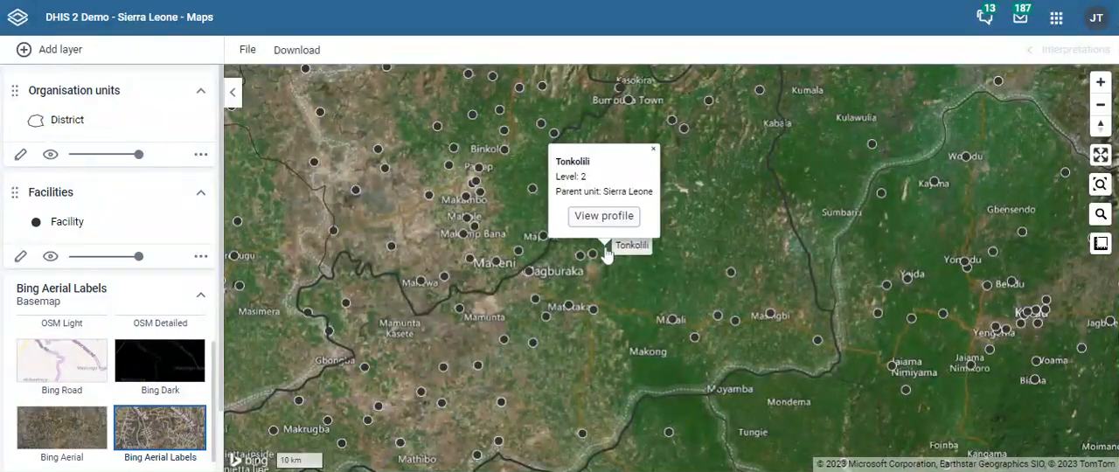
scroll(606, 254, "up", 1)
scroll(604, 275, "up", 1)
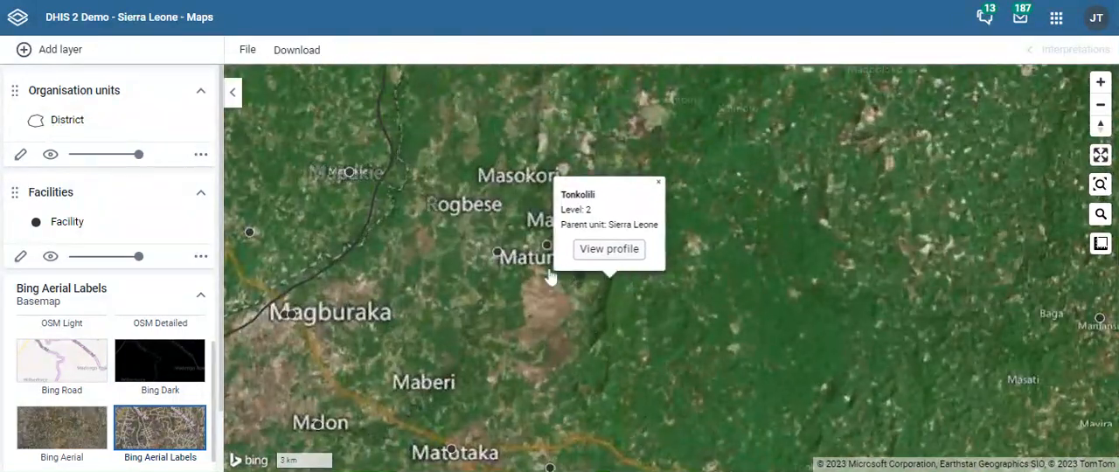
scroll(533, 249, "up", 2)
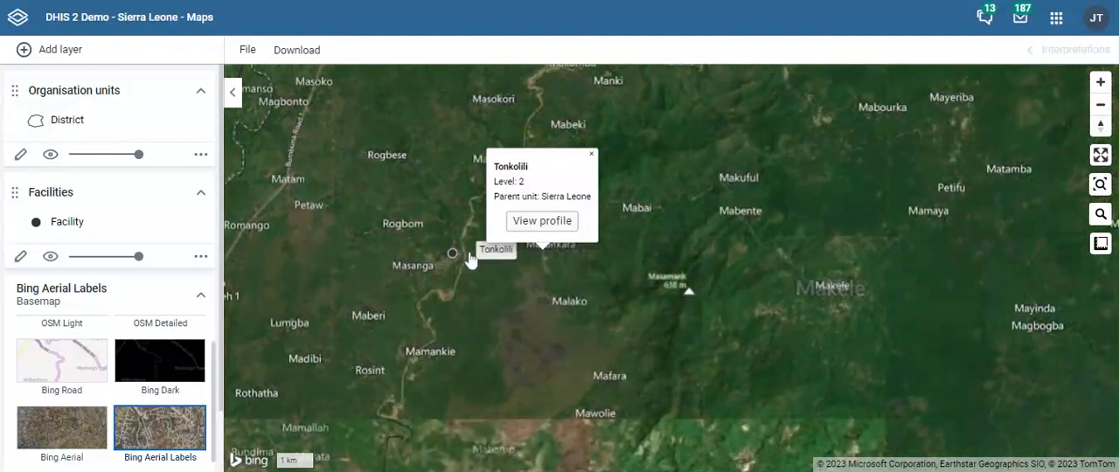
scroll(470, 259, "up", 1)
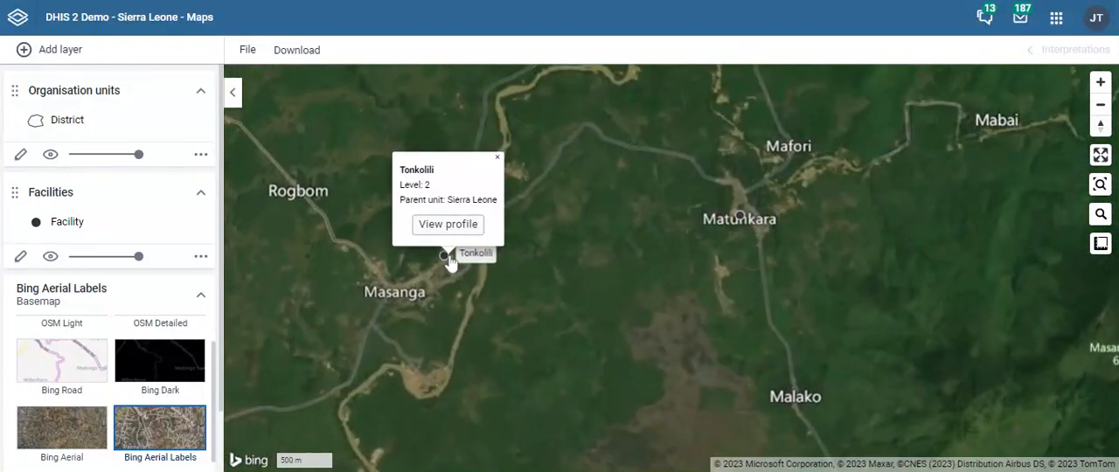
scroll(448, 262, "up", 1)
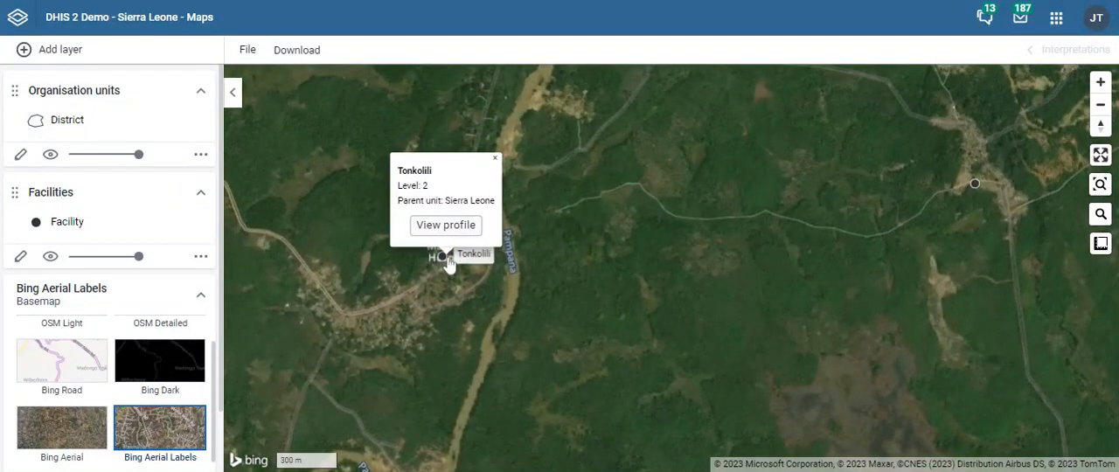
left_click(1101, 82)
left_click_drag(484, 268, 624, 268)
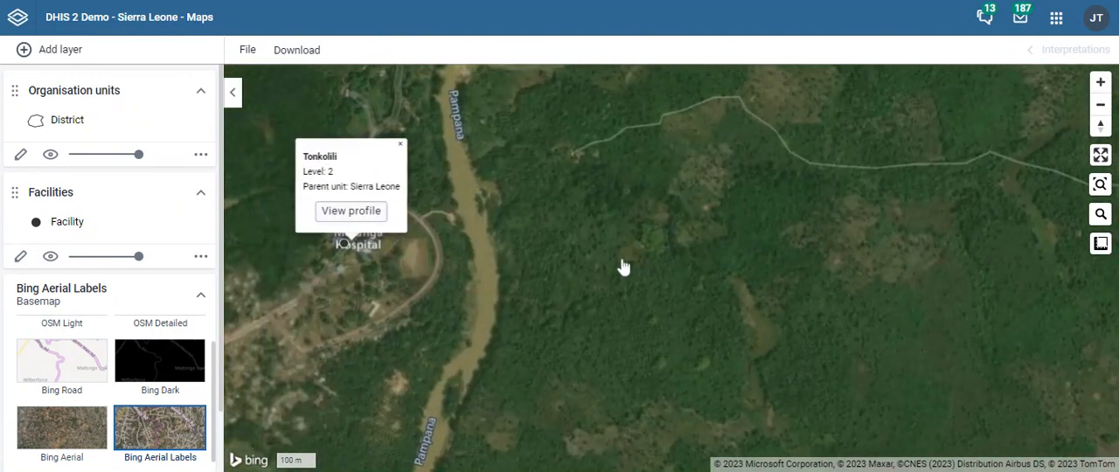
- Examine the Masanga Hospital buildings around the facility point at maximum magnification and dismiss the Tonkolili details
left_click_drag(422, 269, 524, 288)
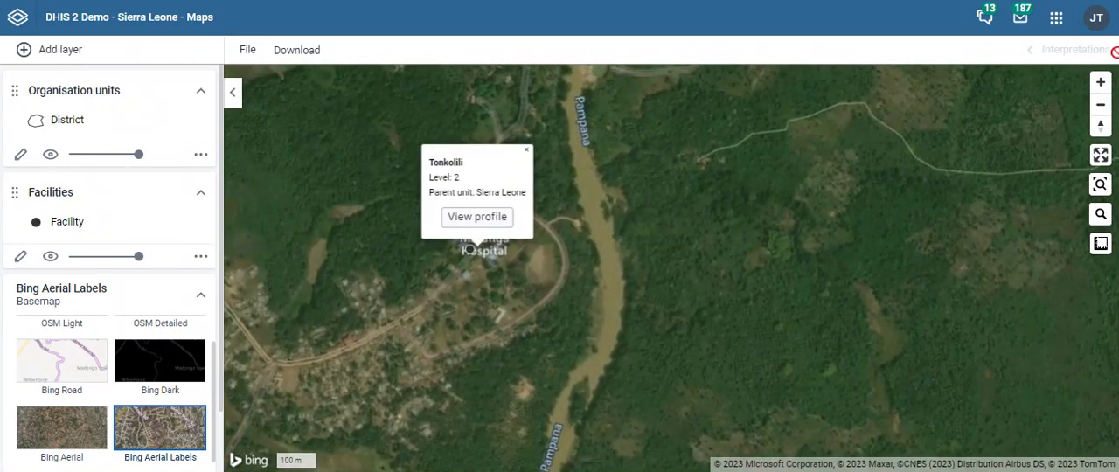
left_click(1101, 82)
left_click_drag(370, 288, 600, 324)
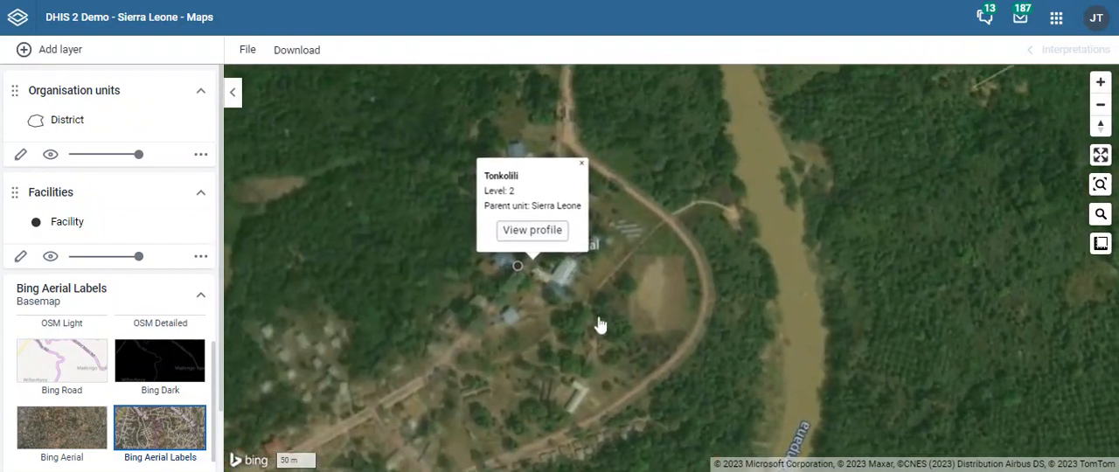
left_click(1101, 82)
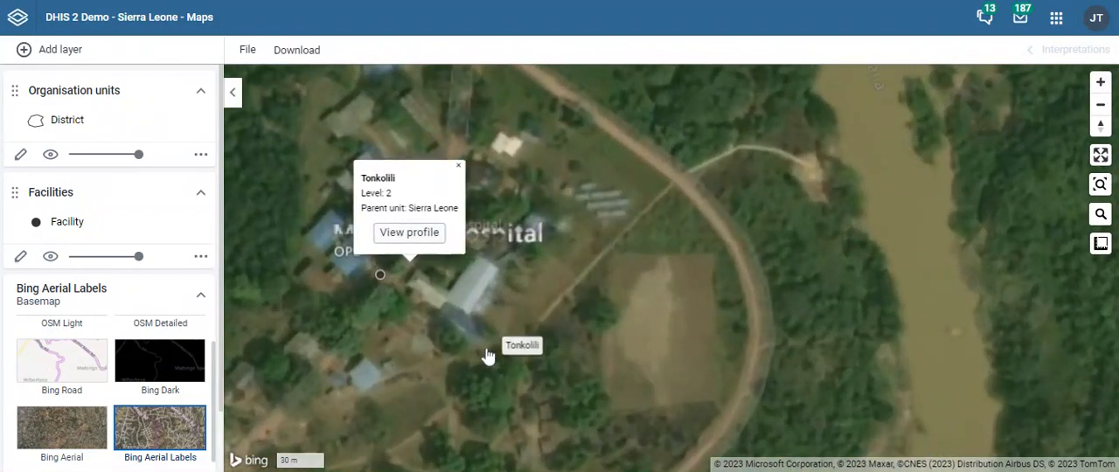
left_click_drag(490, 351, 620, 369)
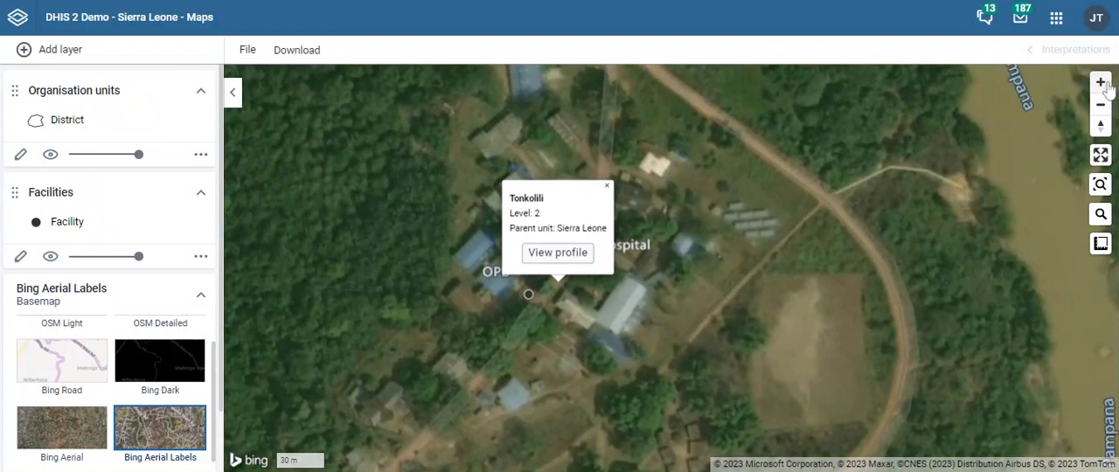
left_click(1101, 82)
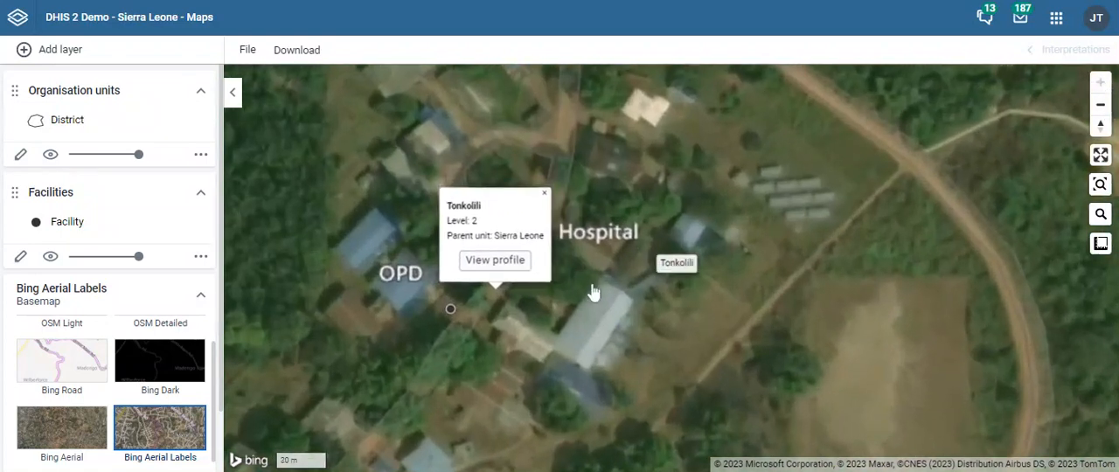
left_click(544, 196)
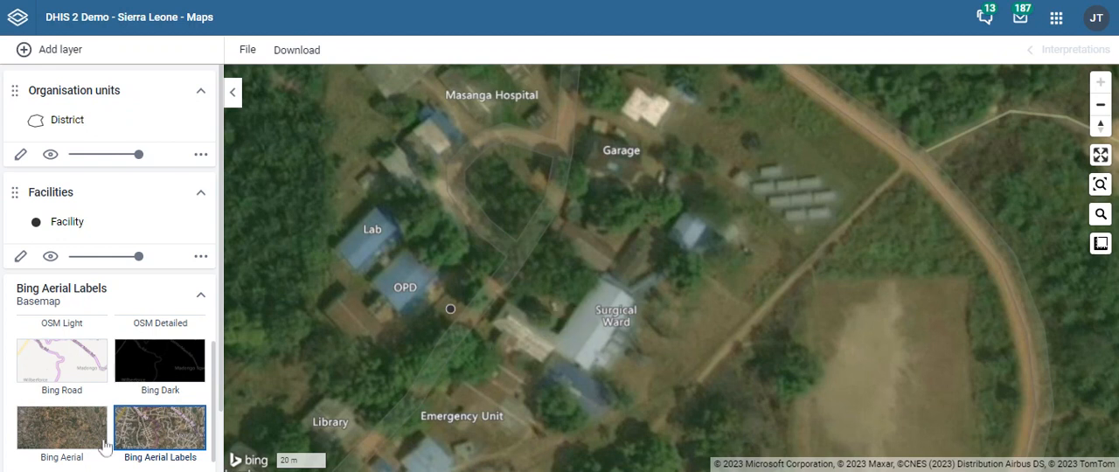
- Bring the whole West African region into view and change the basemap to OSM Light
scroll(119, 393, "down", 1)
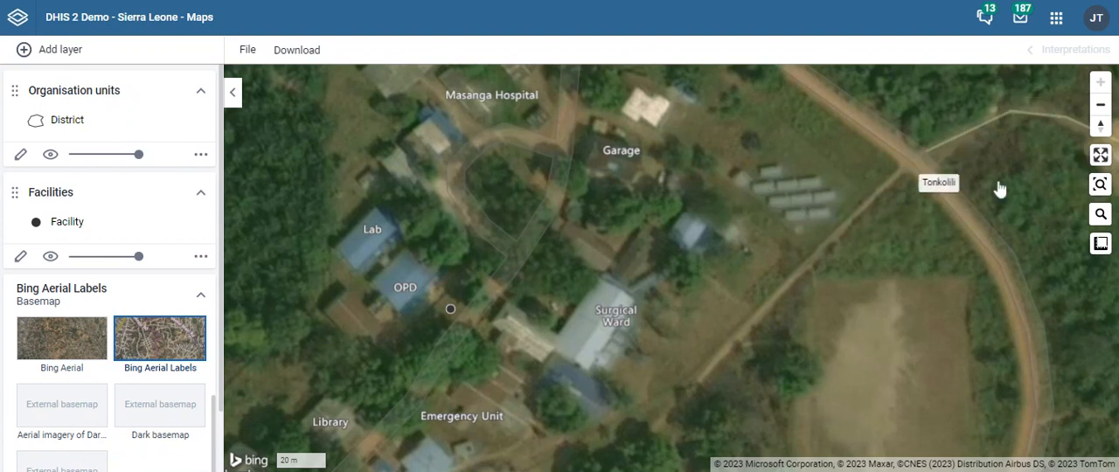
left_click(1101, 109)
left_click(1101, 109)
left_click(1101, 108)
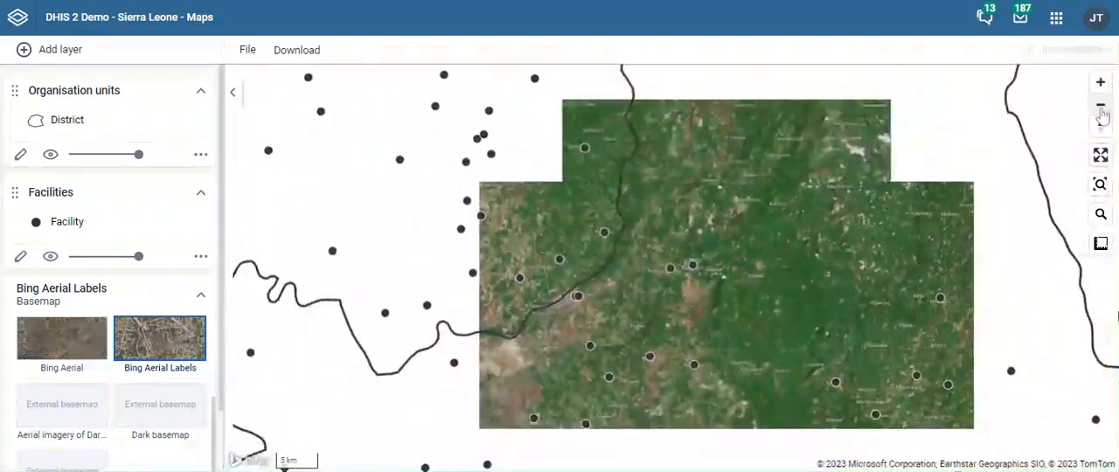
left_click(1101, 108)
left_click(1101, 109)
left_click(1101, 108)
left_click(1101, 109)
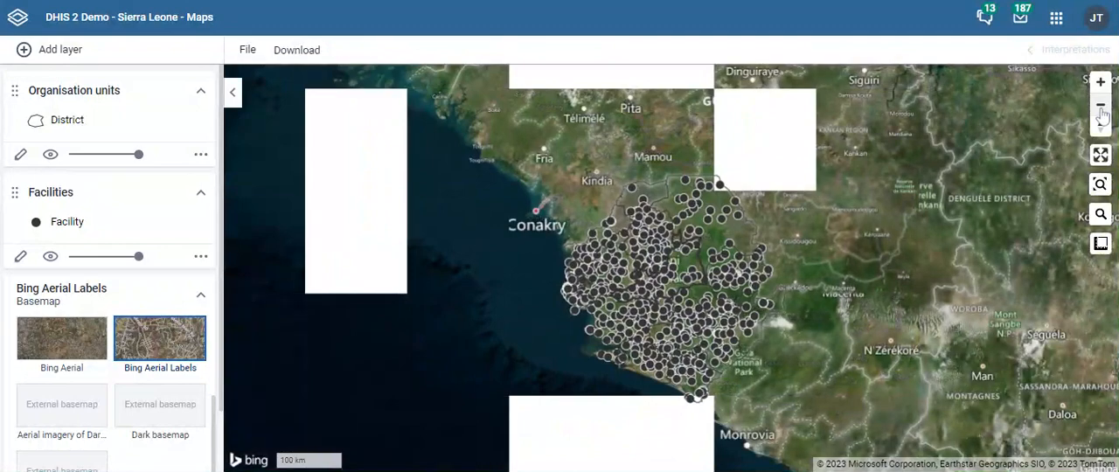
left_click(1101, 108)
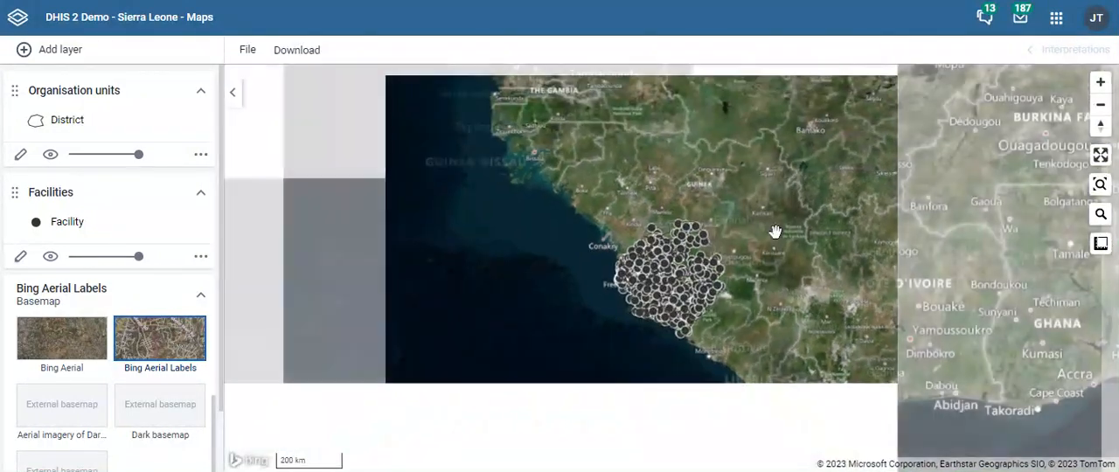
scroll(87, 350, "up", 2)
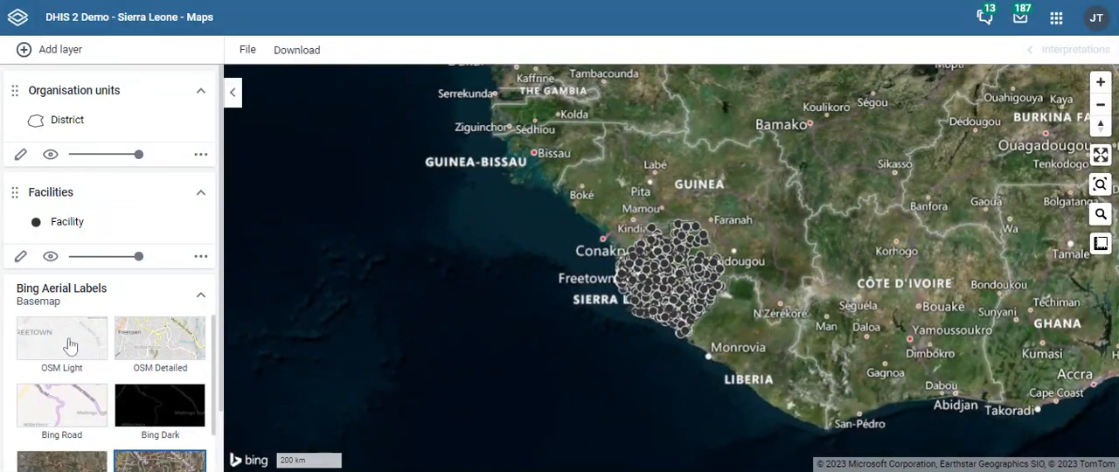
left_click(70, 346)
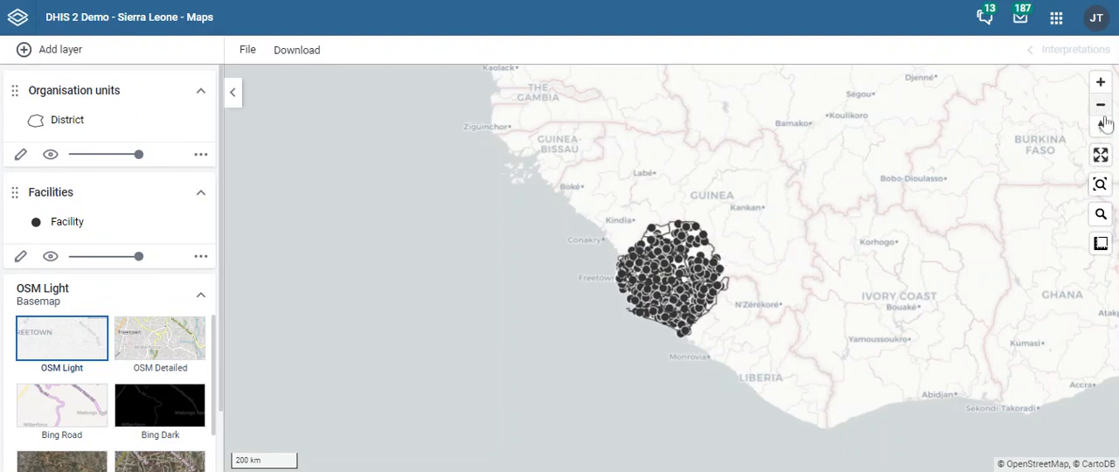
- View the map in full screen, then exit and fit the map to the content of its layers
left_click(1101, 157)
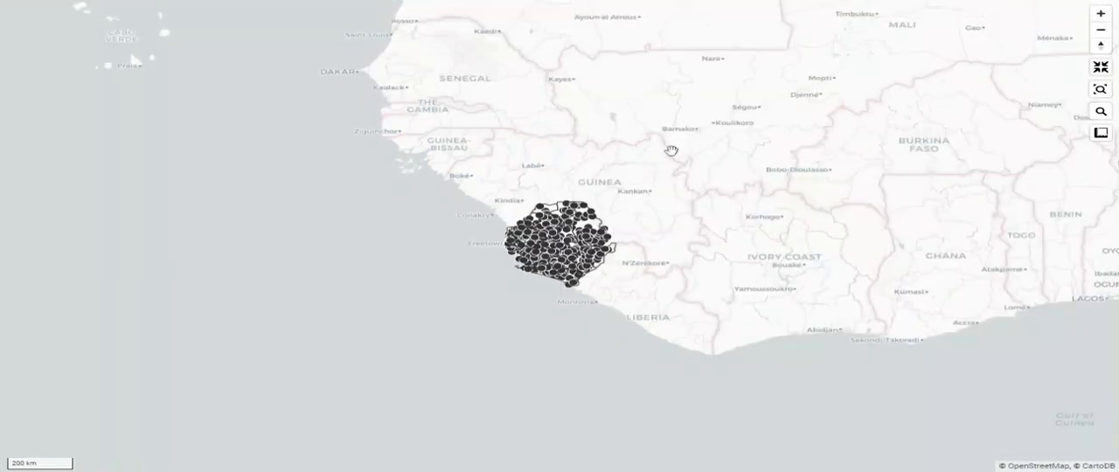
key("Escape")
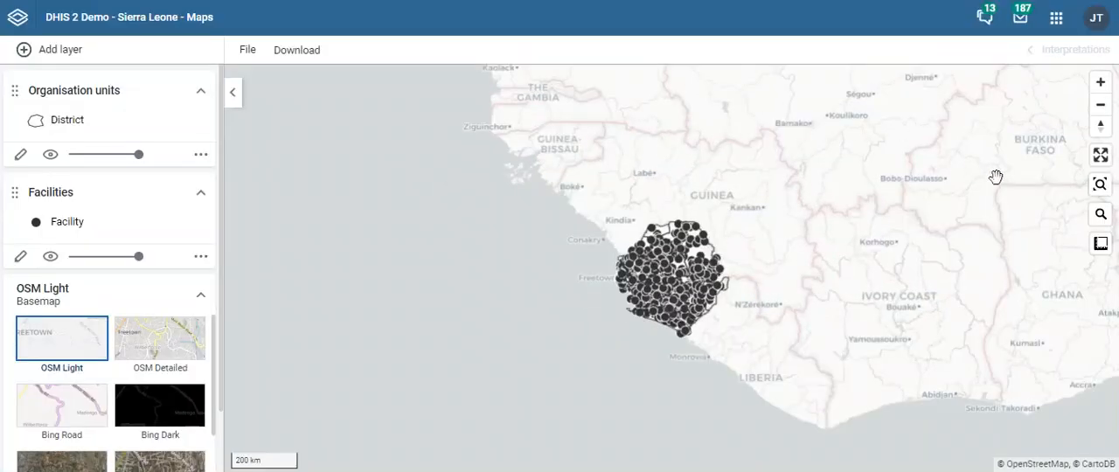
left_click(1101, 185)
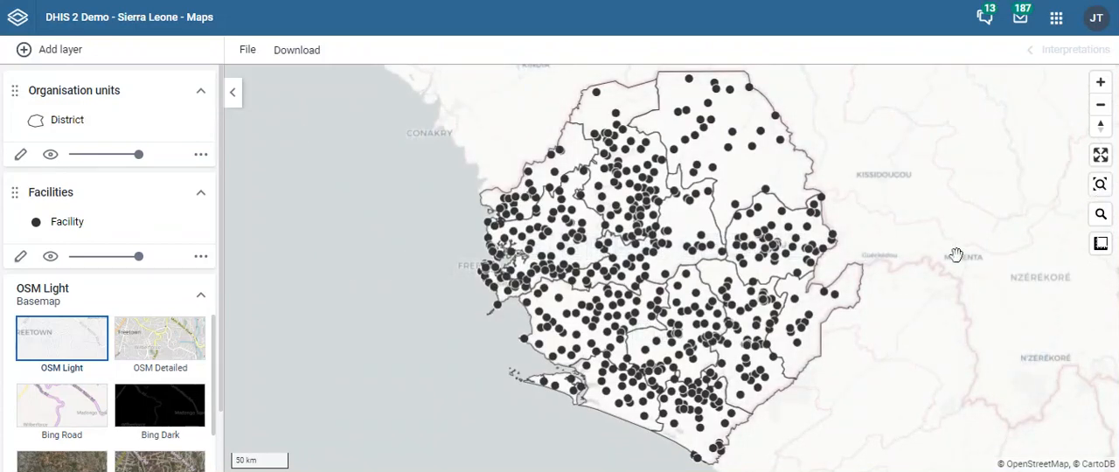
- Search for the place NGELEHUN in Bo District, inspect its location and surroundings, and clear the search
left_click(1102, 216)
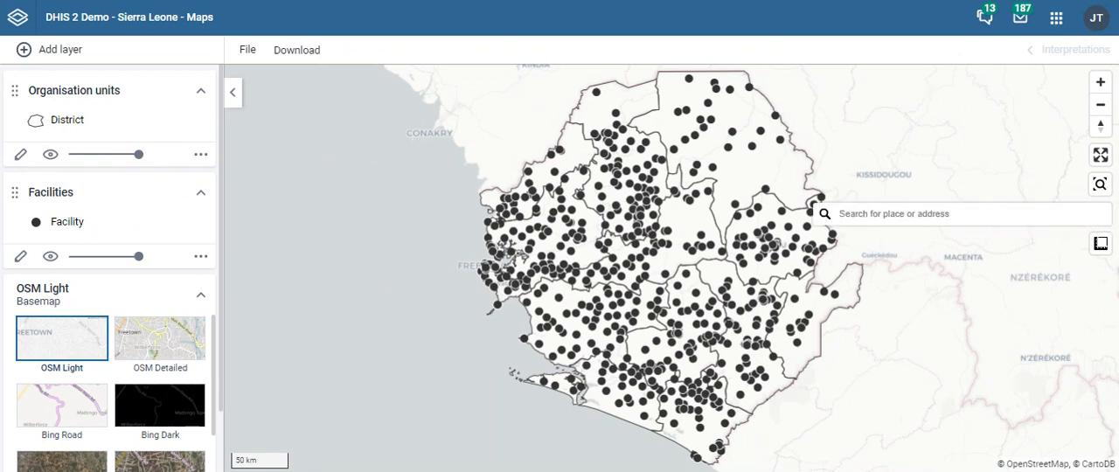
type("NGELEHUN")
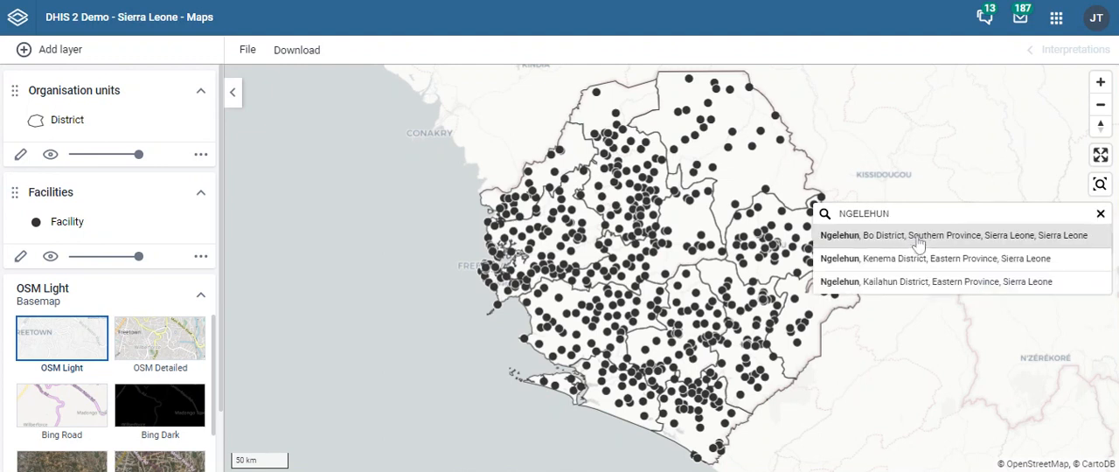
left_click(875, 236)
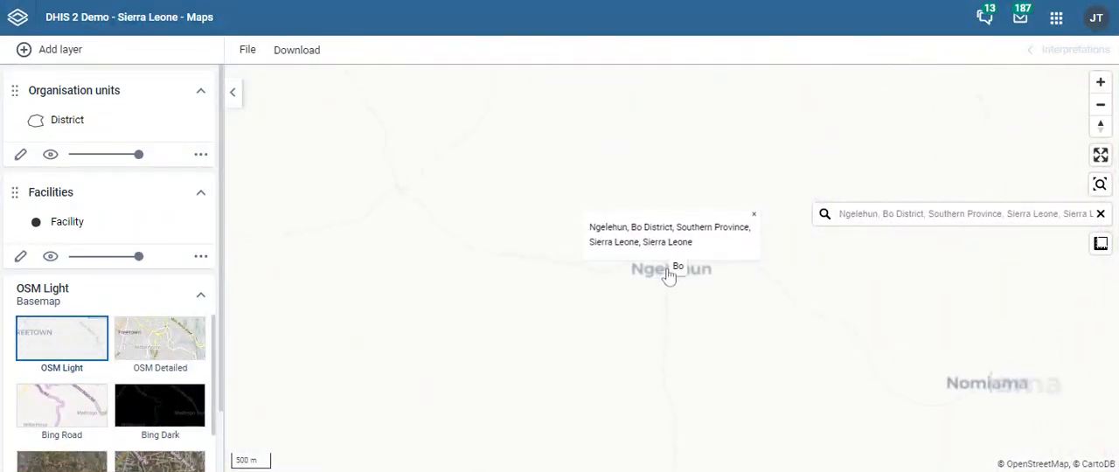
left_click(754, 214)
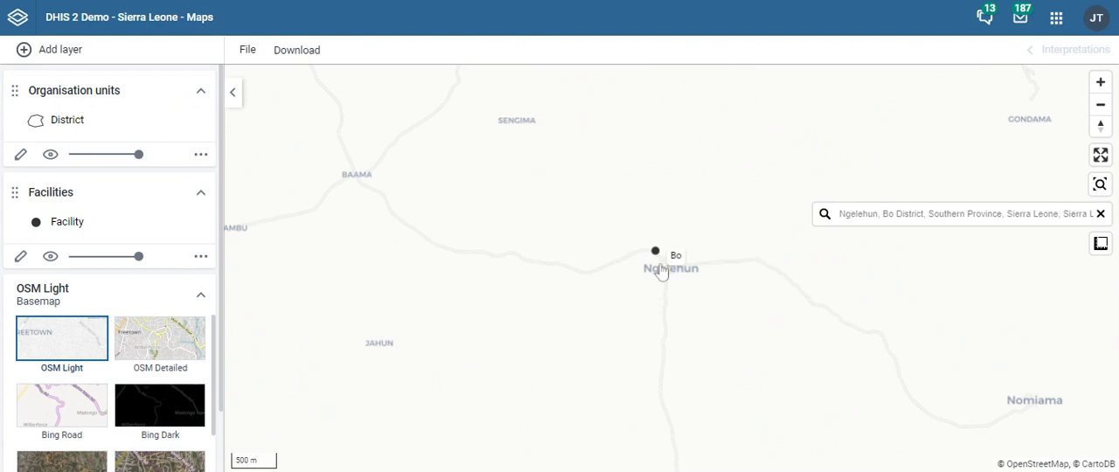
left_click(1101, 105)
left_click(1101, 105)
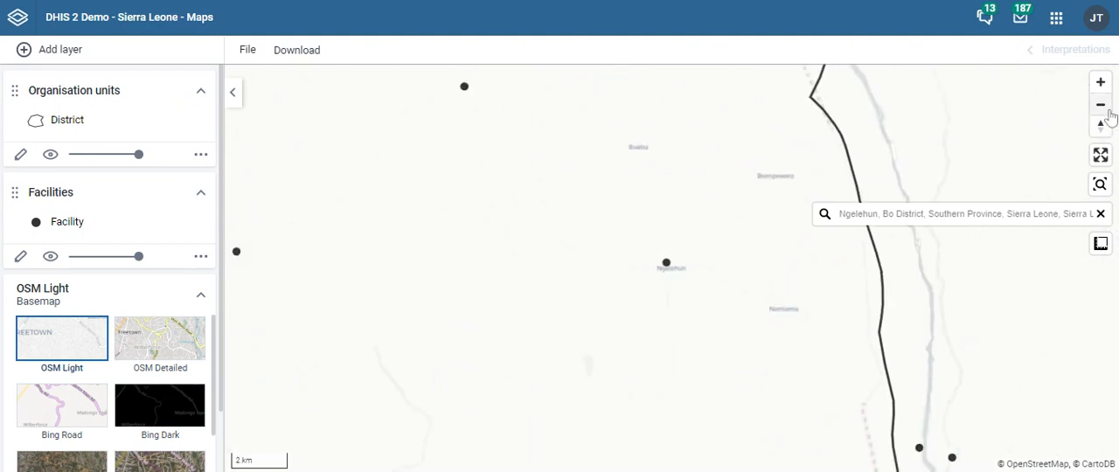
left_click(1101, 105)
left_click(1101, 105)
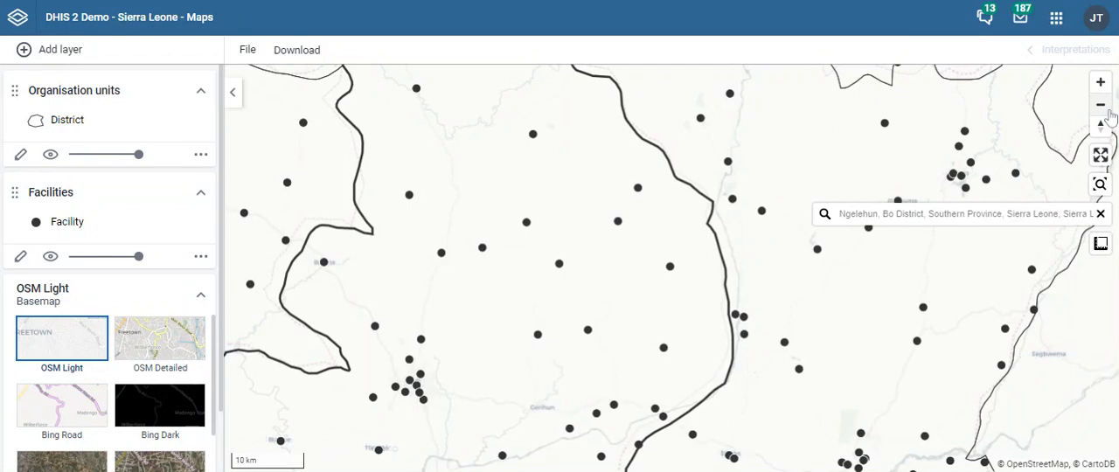
left_click(1101, 213)
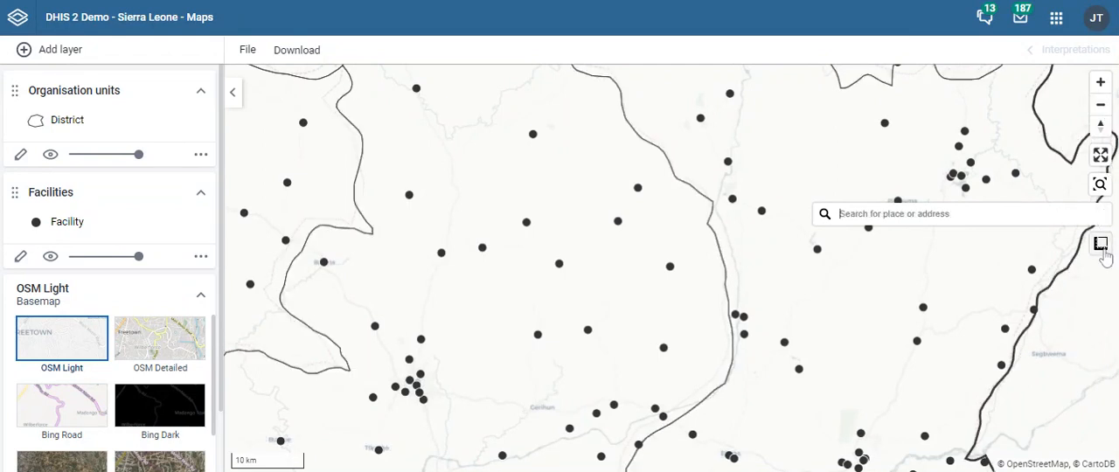
- Measure the perimeter and area of a triangle between three facilities in northern Bo and center the map on it
left_click(1083, 320)
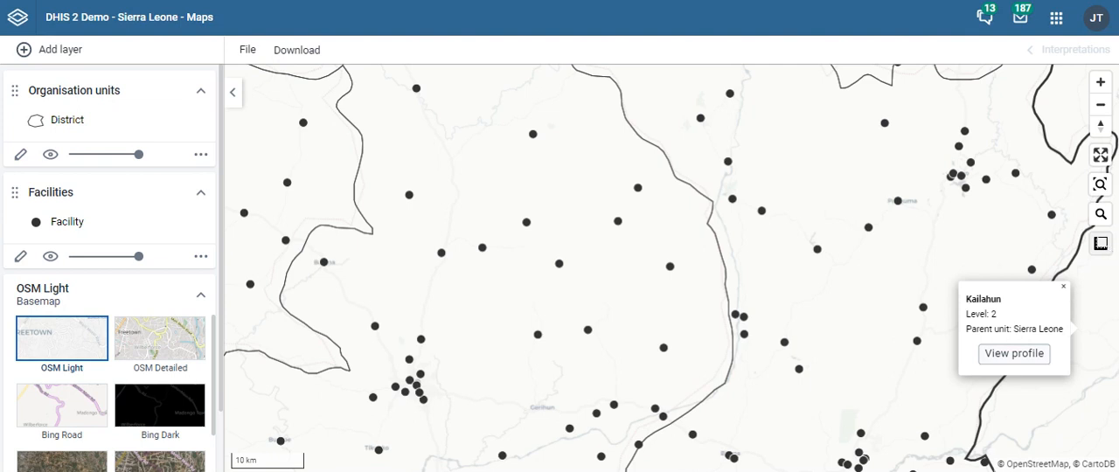
left_click(1101, 245)
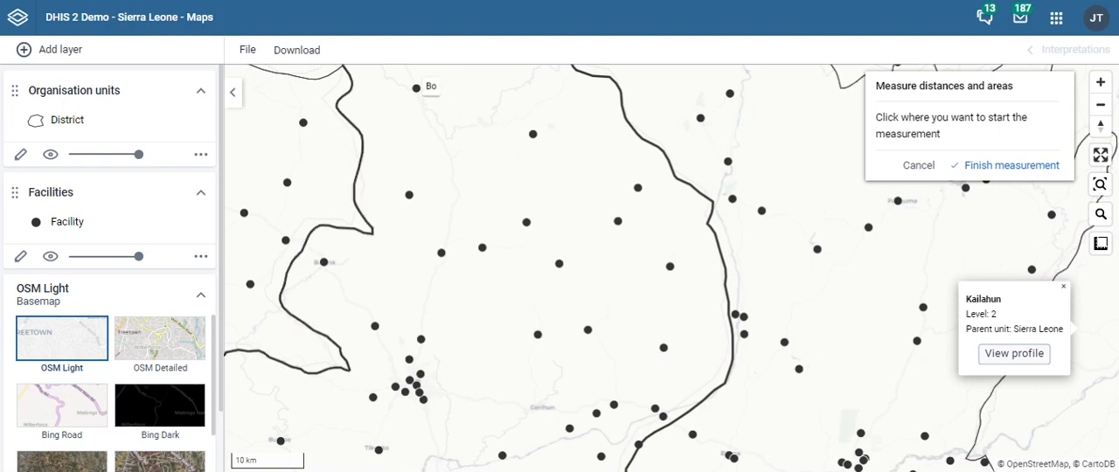
left_click(417, 86)
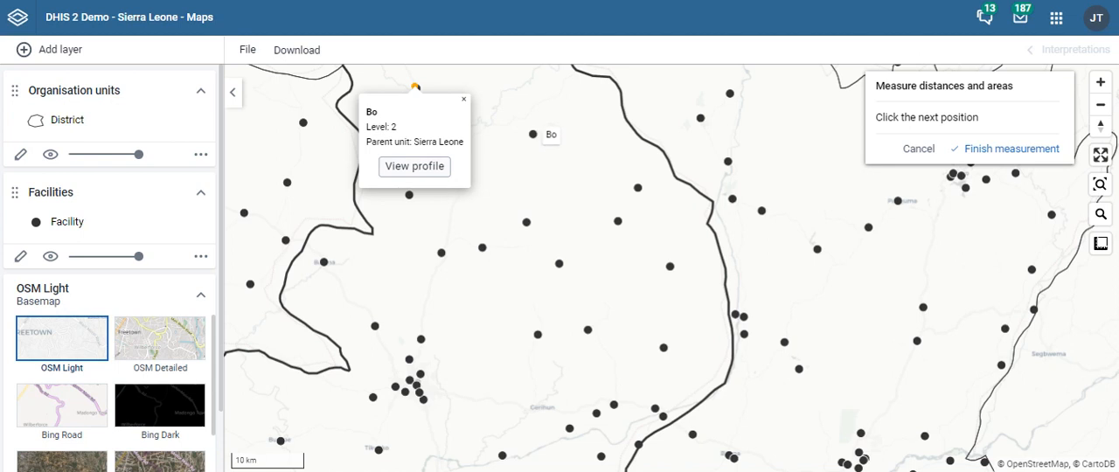
left_click(534, 134)
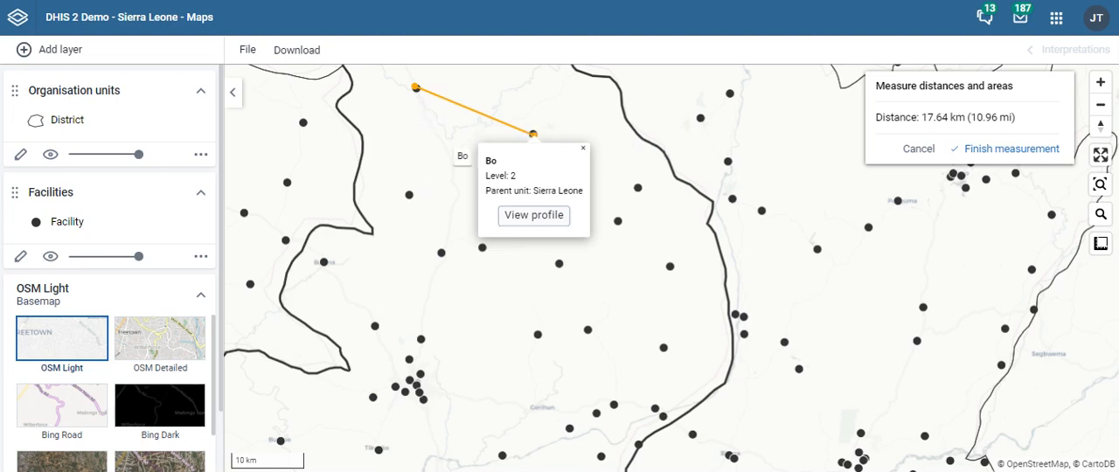
left_click(409, 194)
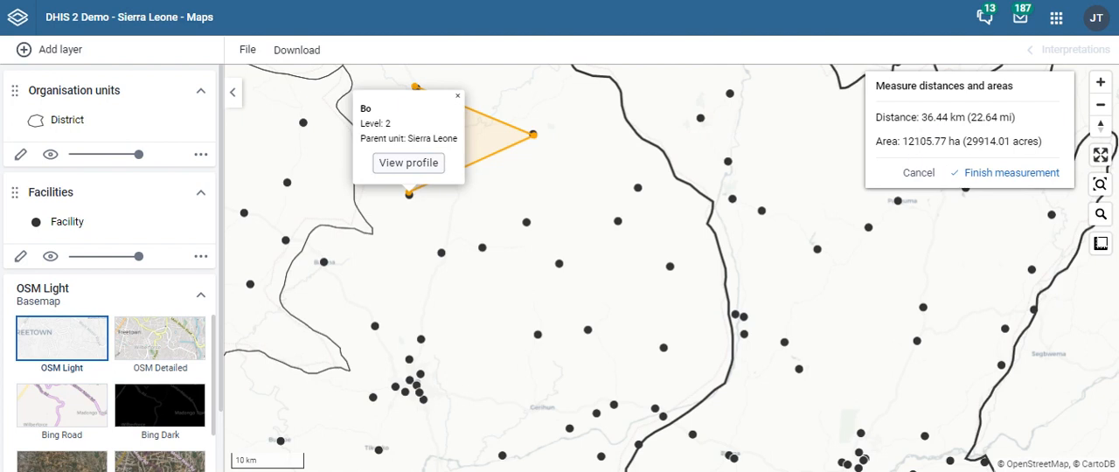
left_click(973, 174)
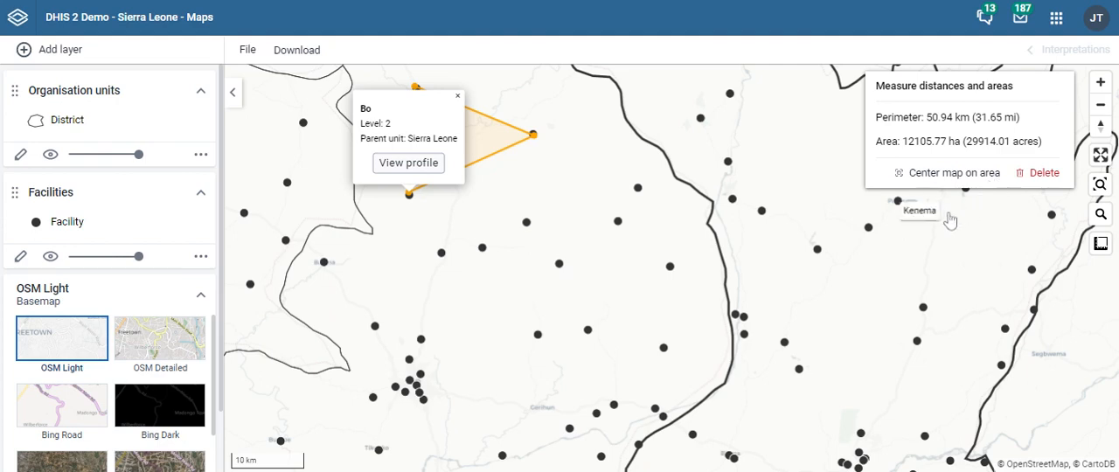
left_click(963, 176)
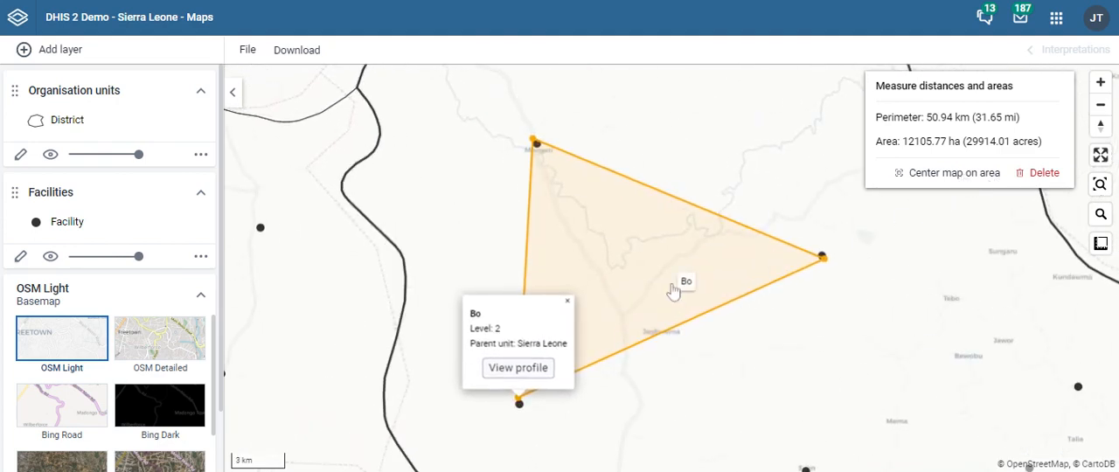
- Delete the triangle measurement and fit the map to all layers again with the Bo details closed
left_click(1045, 174)
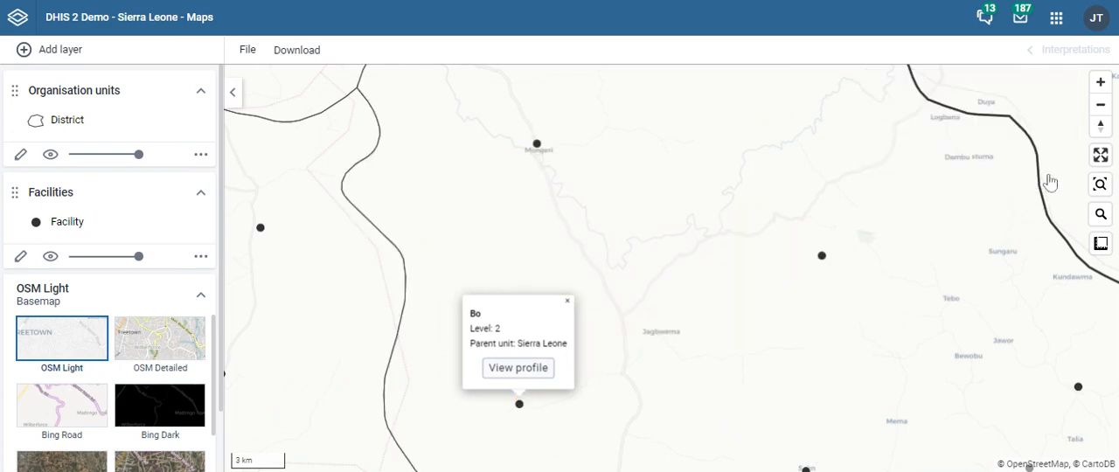
left_click(1100, 184)
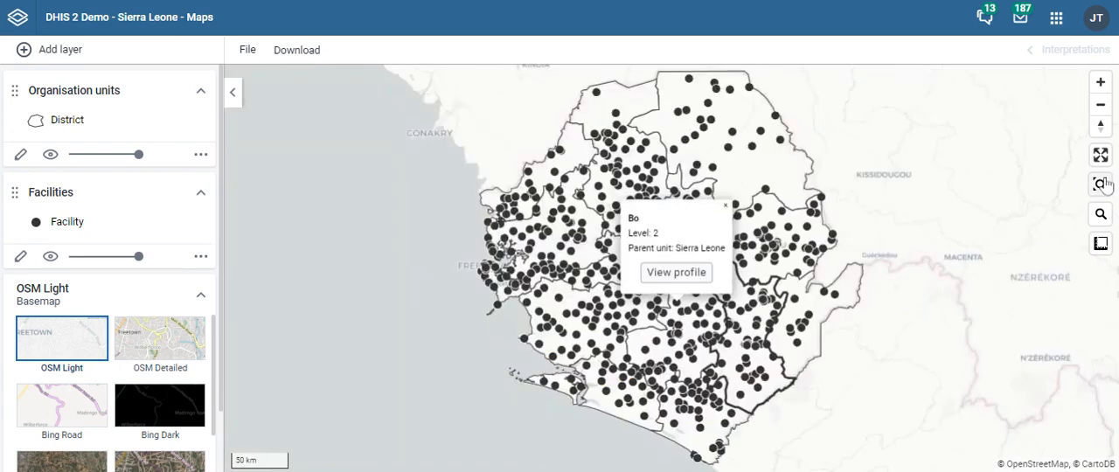
left_click(726, 207)
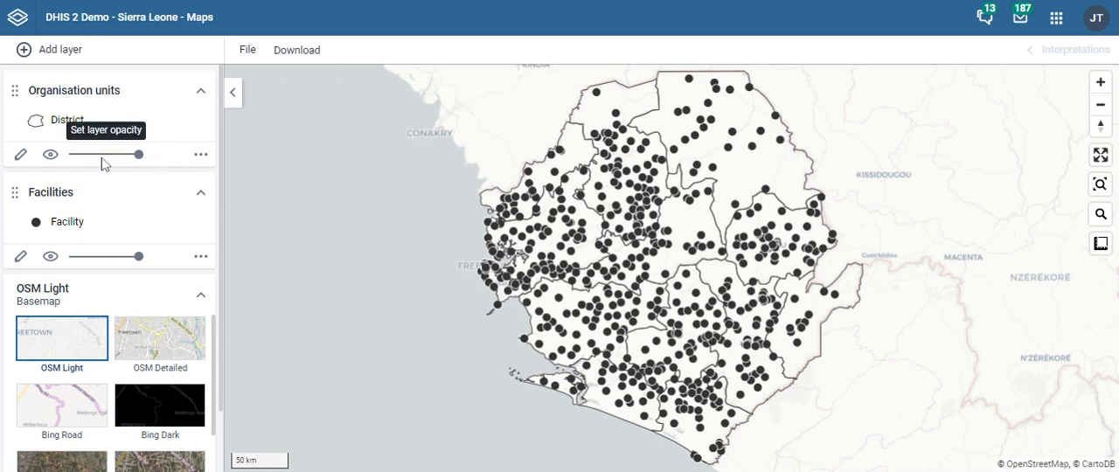
- Update the organisation unit layer to show only the Bo district, keeping the District level
left_click(20, 158)
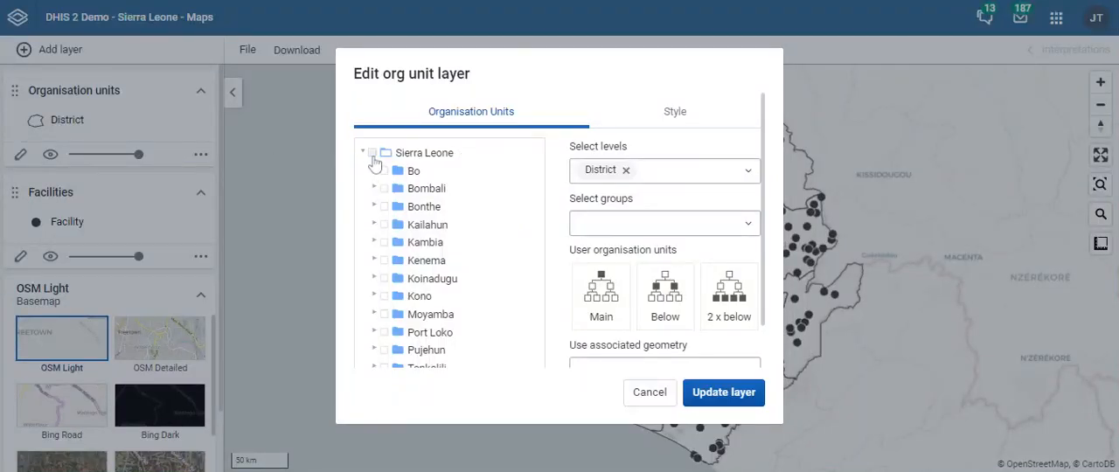
left_click(722, 393)
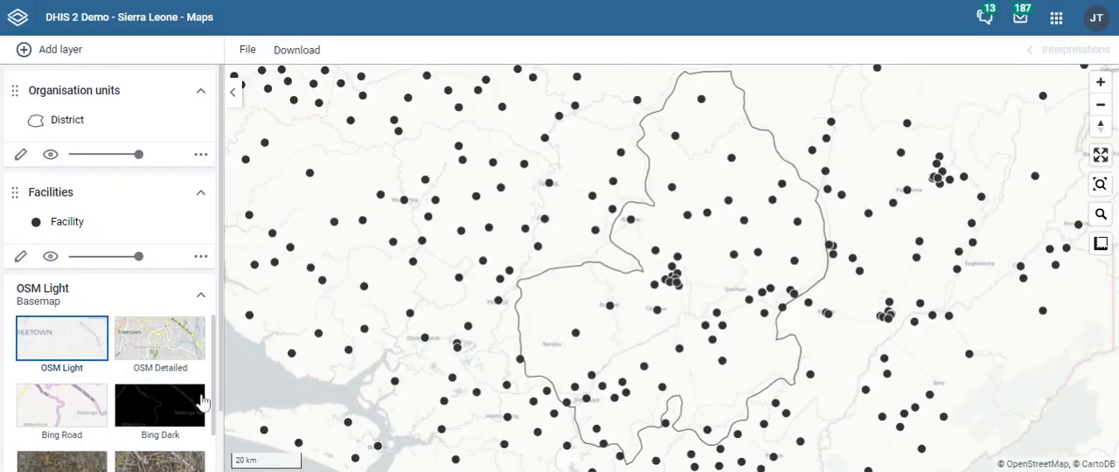
- View the GeoJSON data download option for the organisation unit layer and close it without downloading
left_click(200, 155)
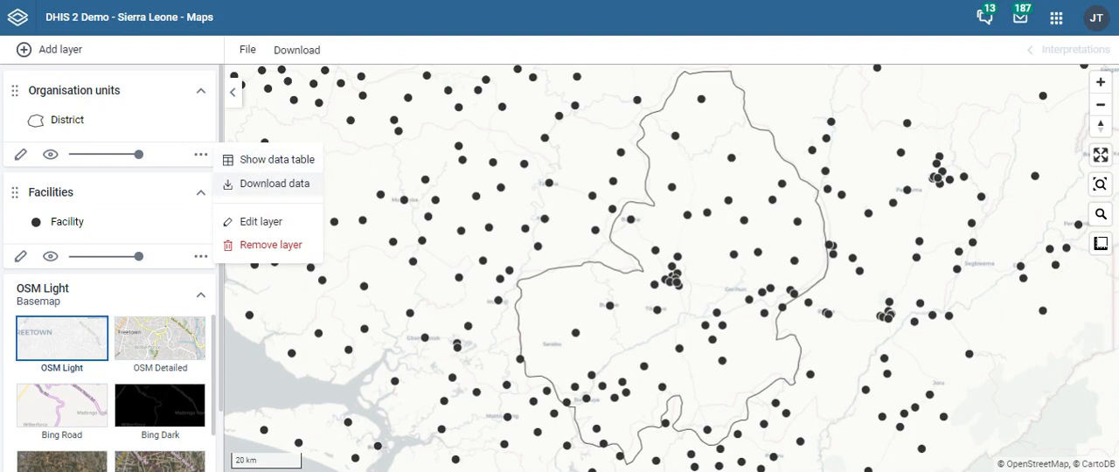
left_click(271, 185)
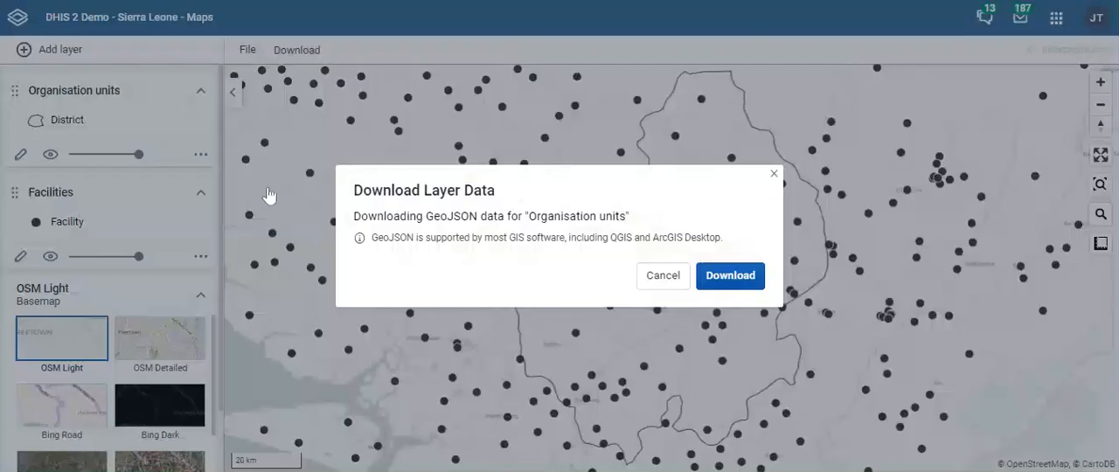
left_click(672, 278)
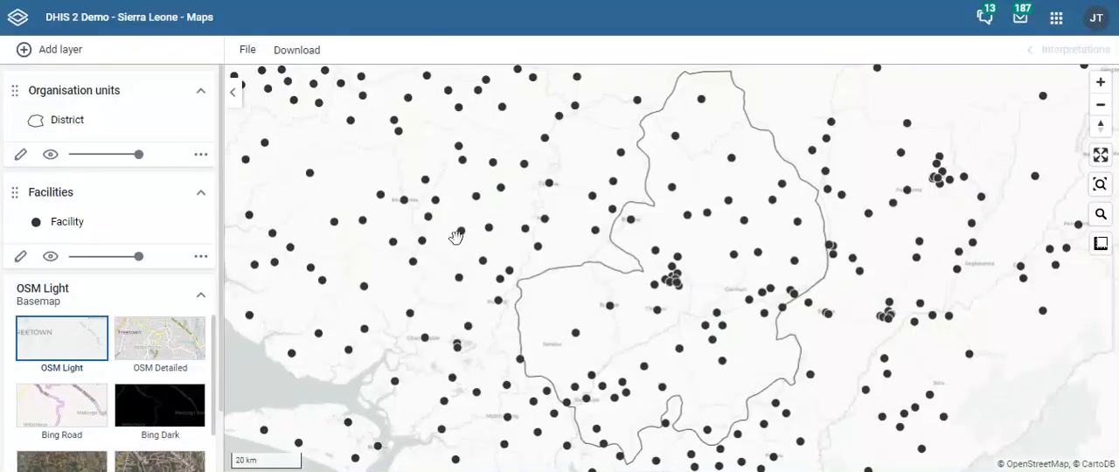
- Remove the organisation unit layer from the map and fit the view to the remaining facilities
left_click(201, 155)
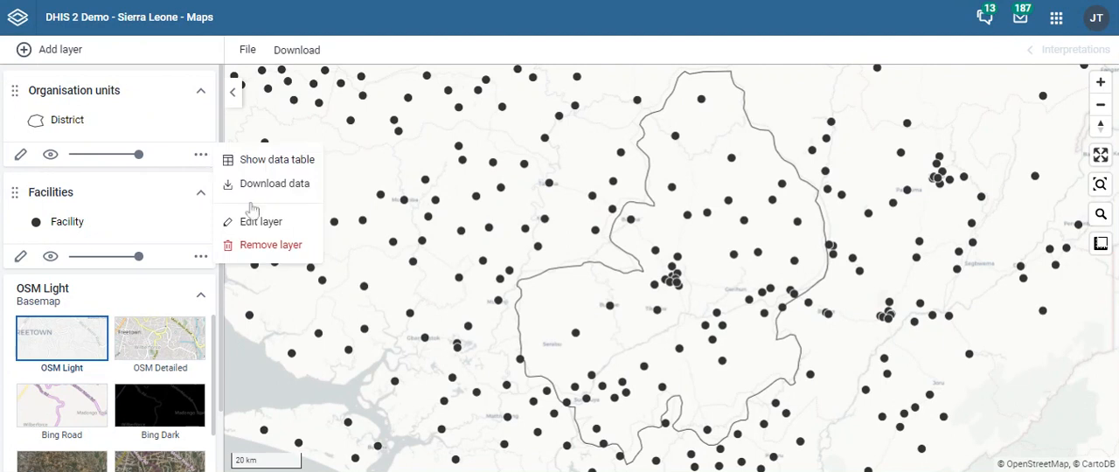
left_click(261, 248)
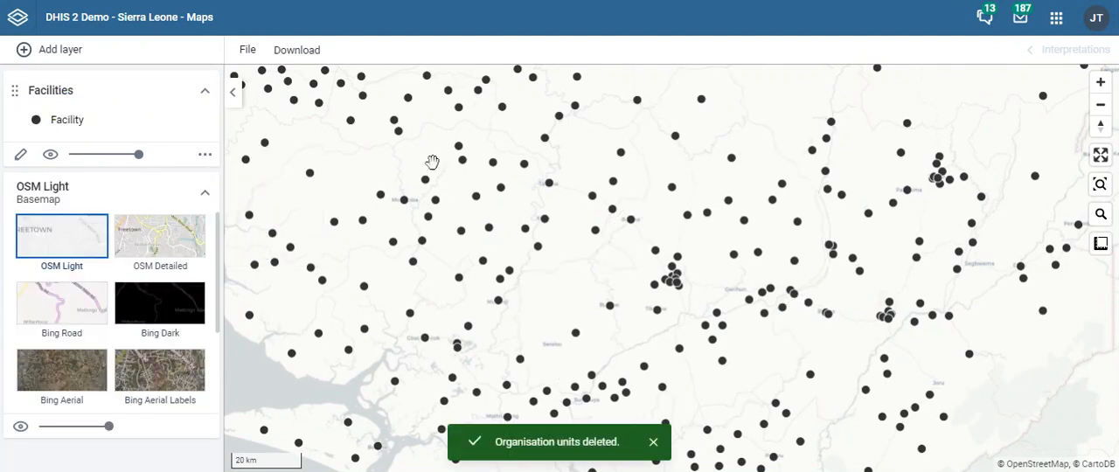
left_click(1099, 187)
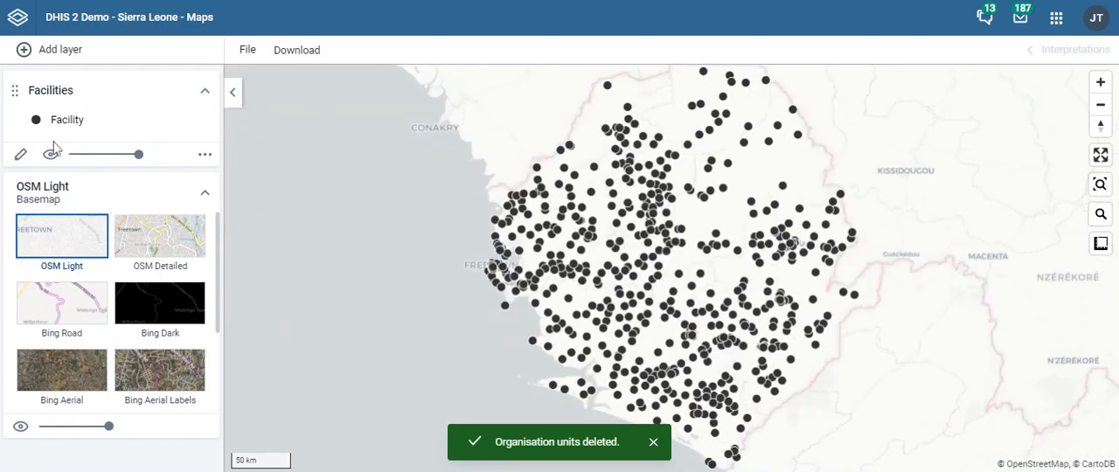
- Add a new org unit layer for all of Sierra Leone at the District level
left_click(24, 53)
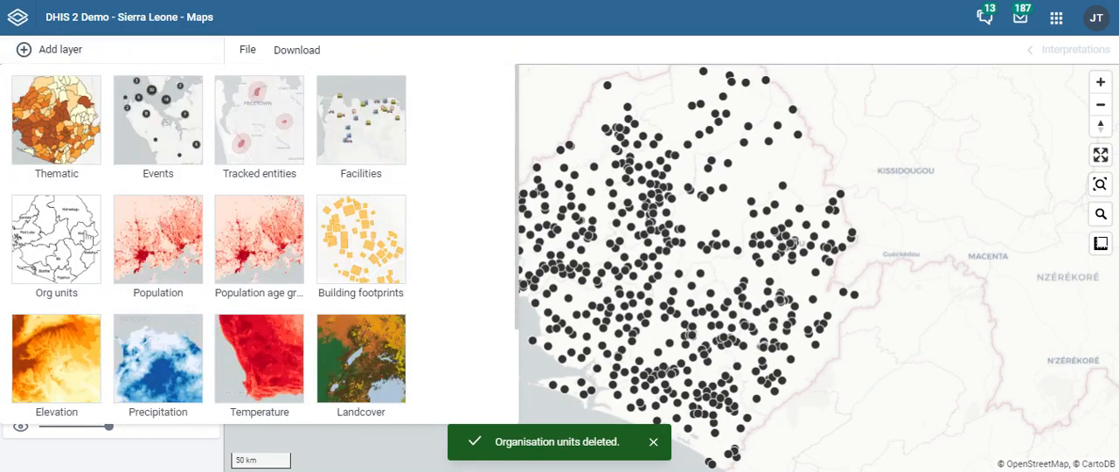
left_click(77, 263)
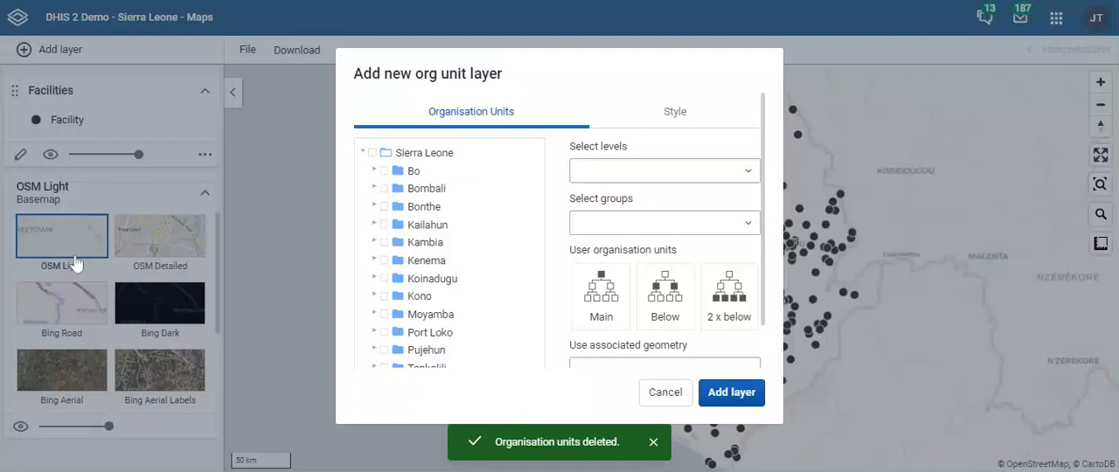
left_click(372, 152)
left_click(652, 173)
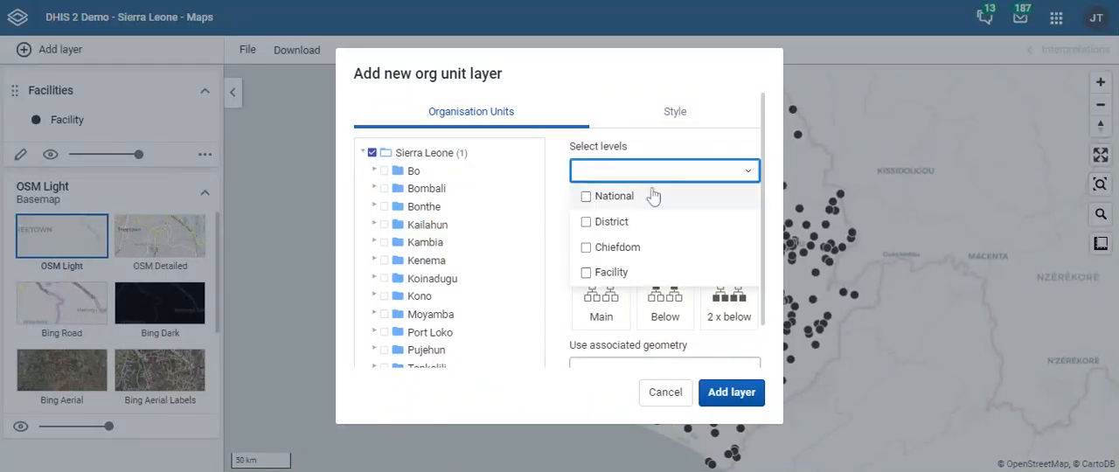
left_click(634, 224)
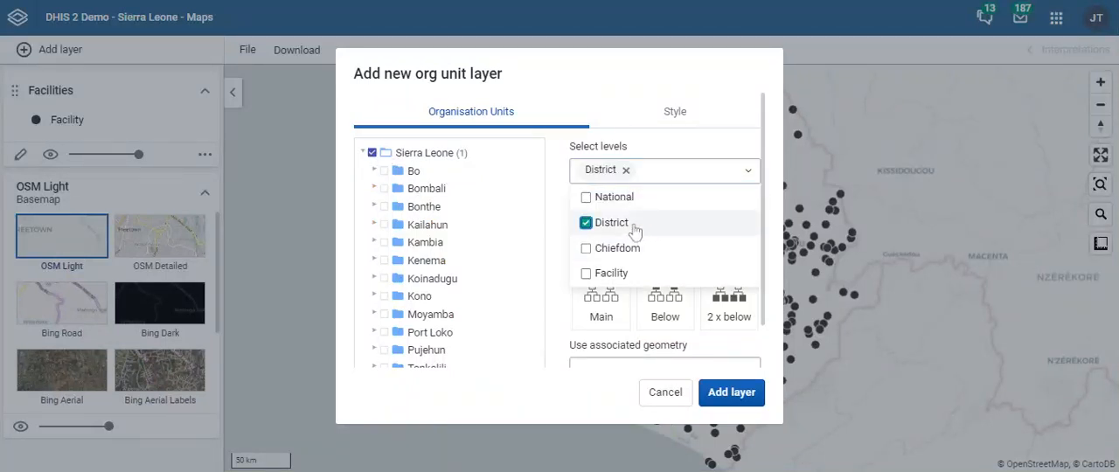
left_click(735, 394)
left_click(735, 393)
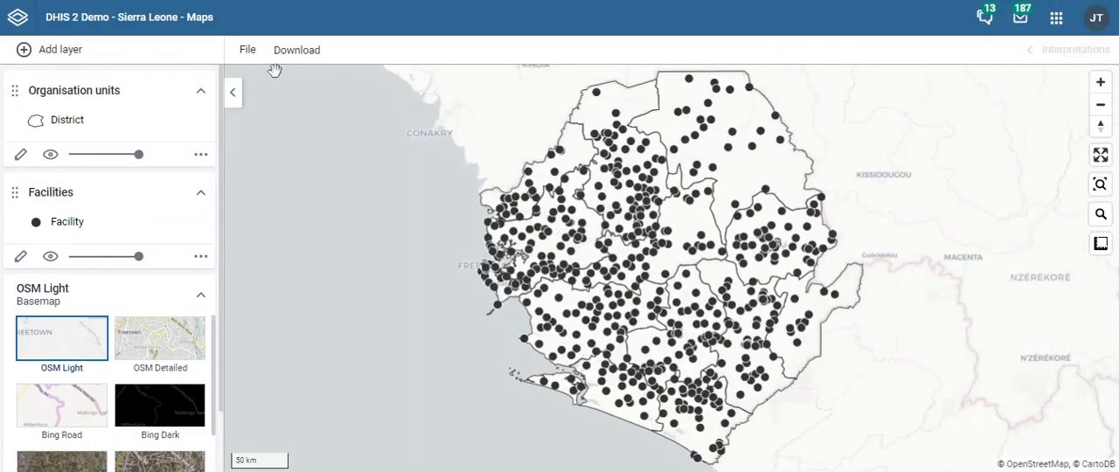
- Start saving the map and enter 1515_Facilities_Sierra Leone as its name
left_click(249, 54)
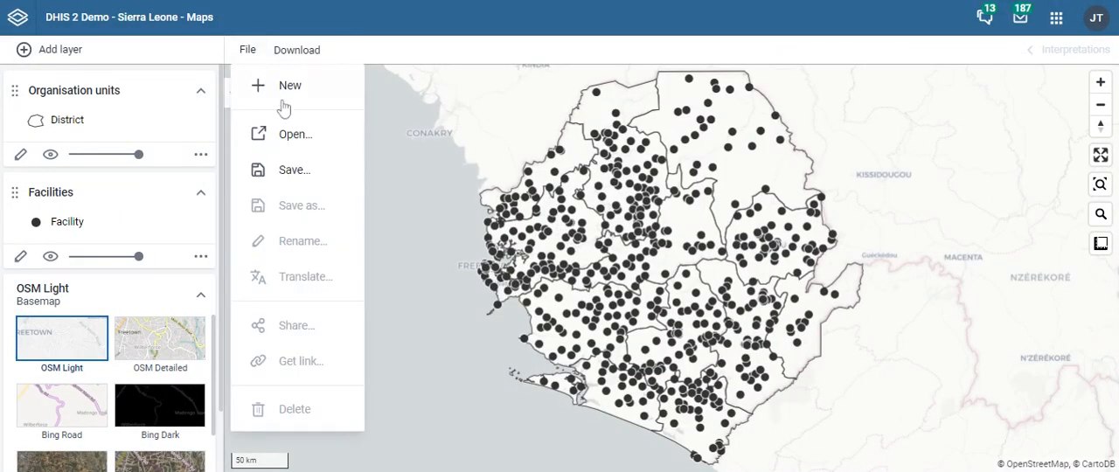
left_click(306, 173)
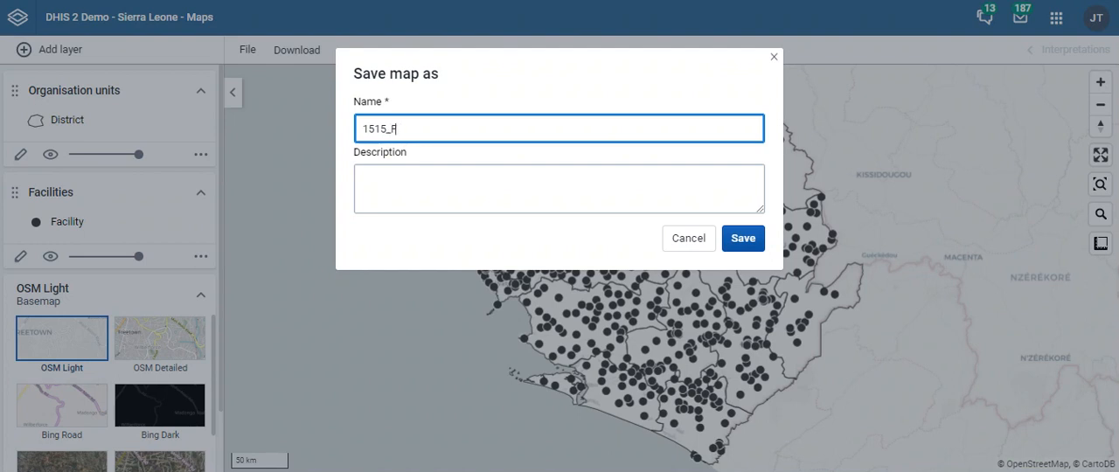
type("ie")
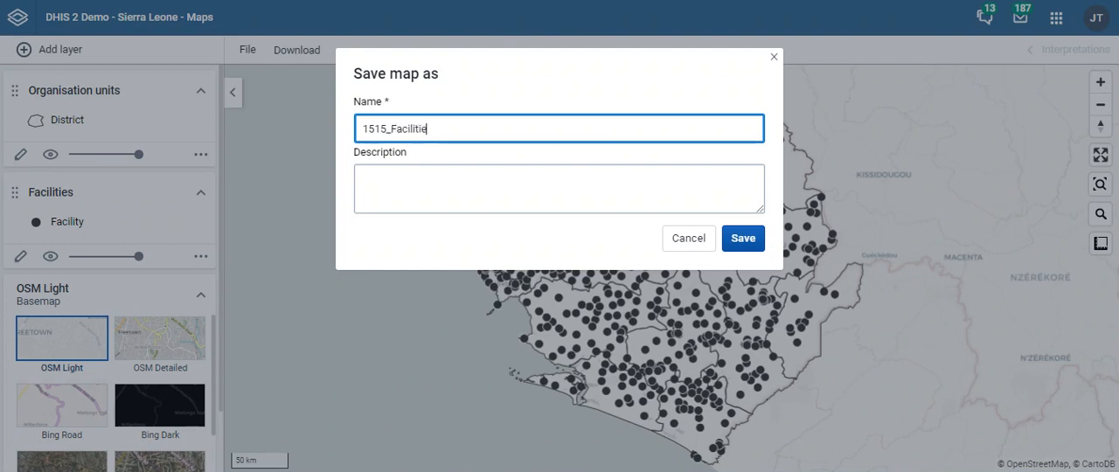
type("s_")
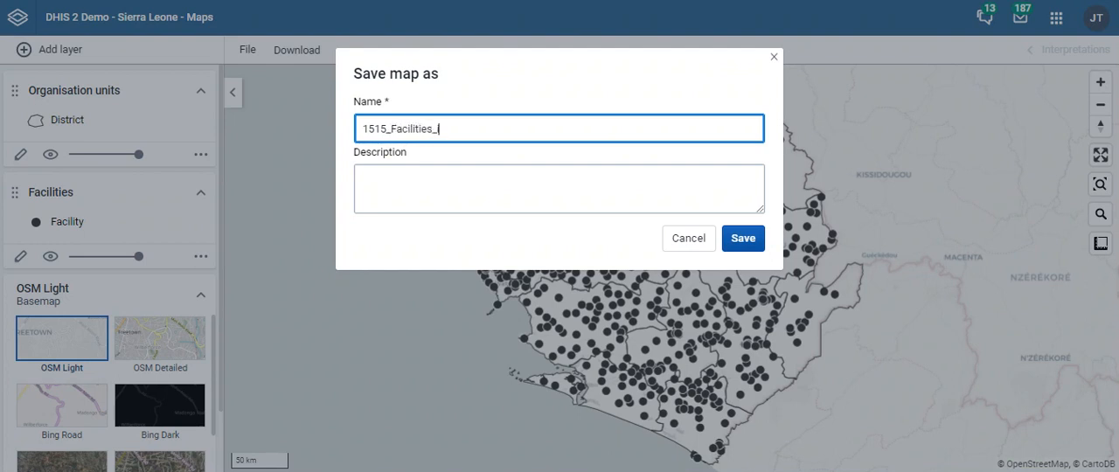
type("i")
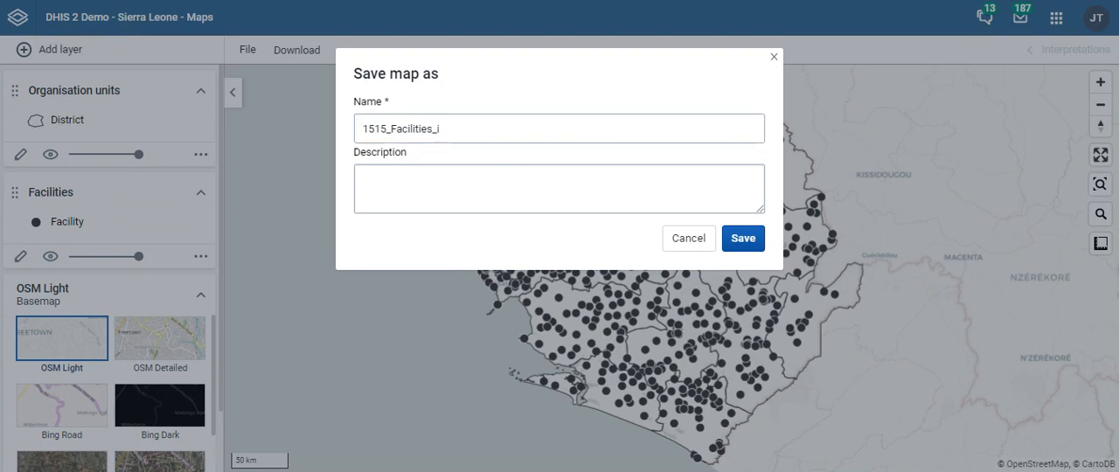
left_click(464, 140)
key("BackSpace")
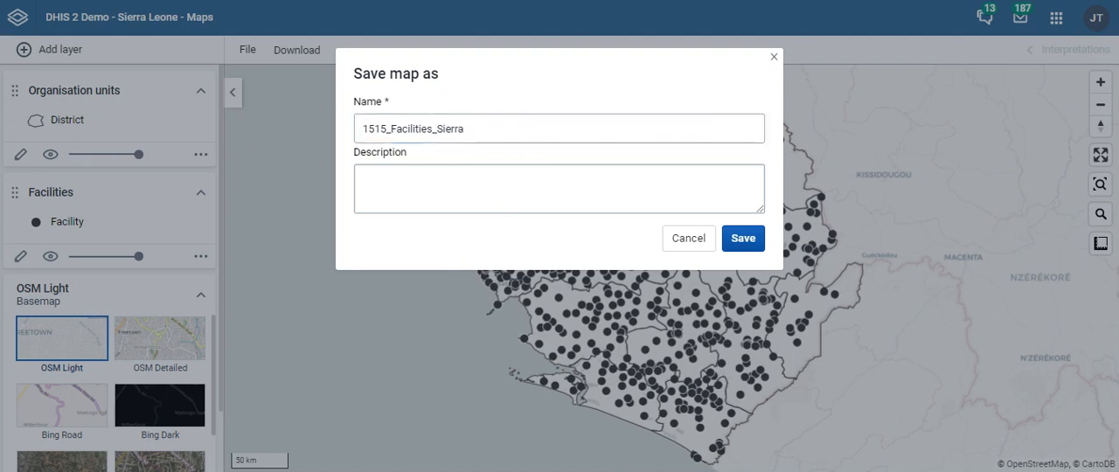
left_click(467, 129)
type("Leone")
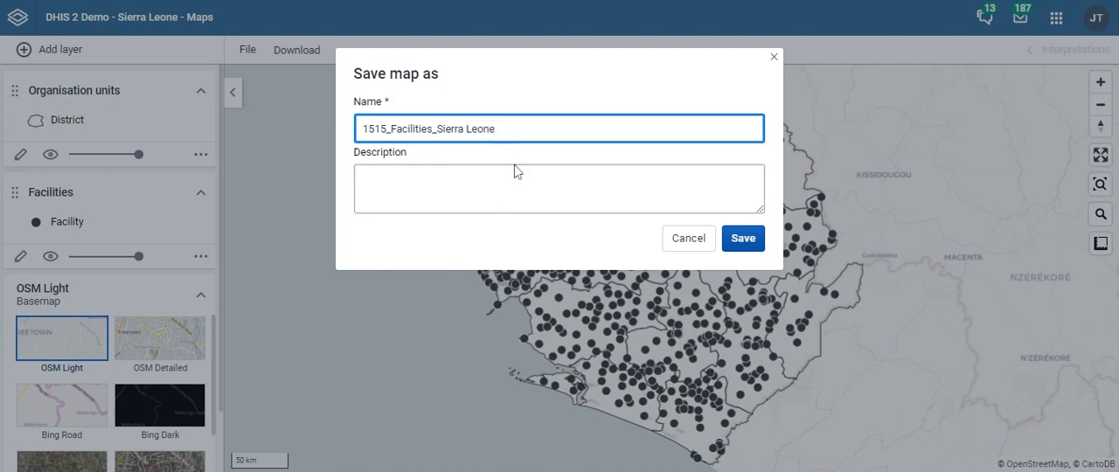
- Enter n/a as the map's description and save the map
left_click(515, 172)
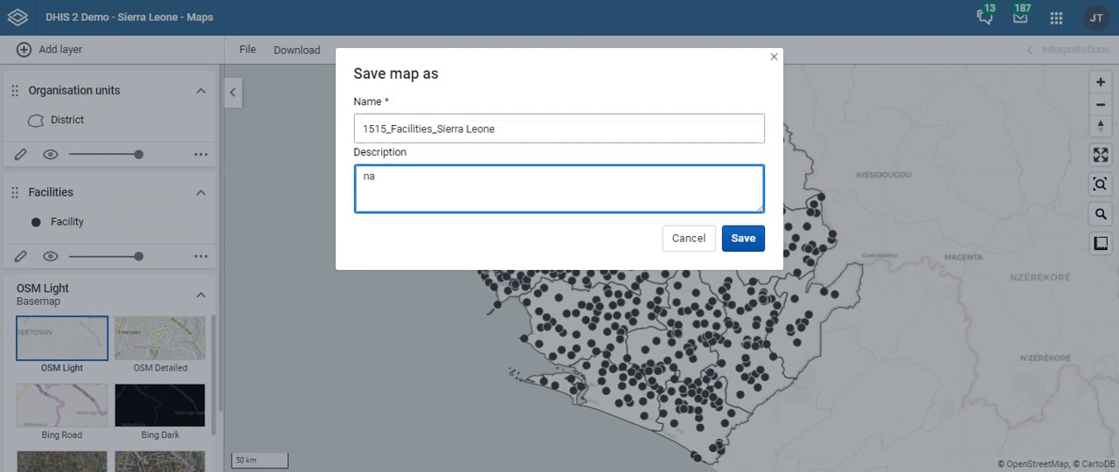
type("n/a")
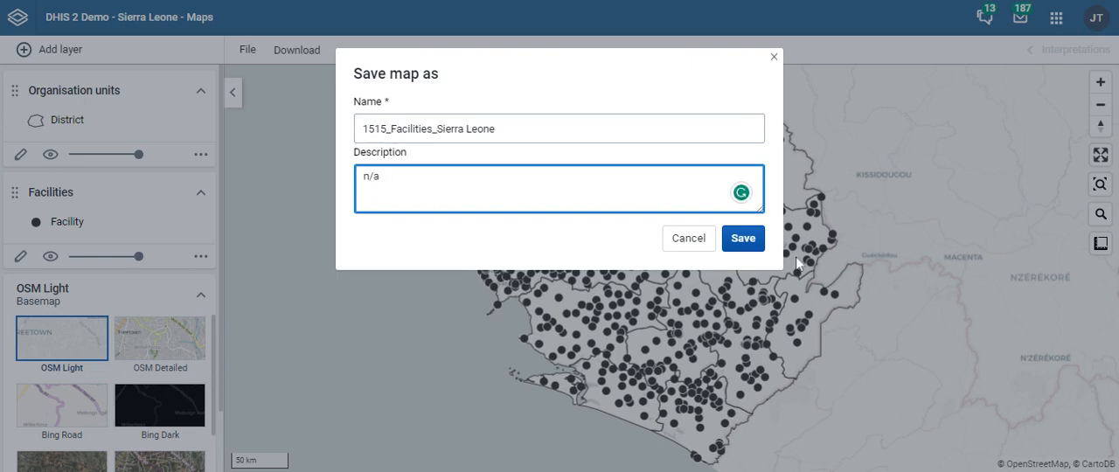
left_click(742, 239)
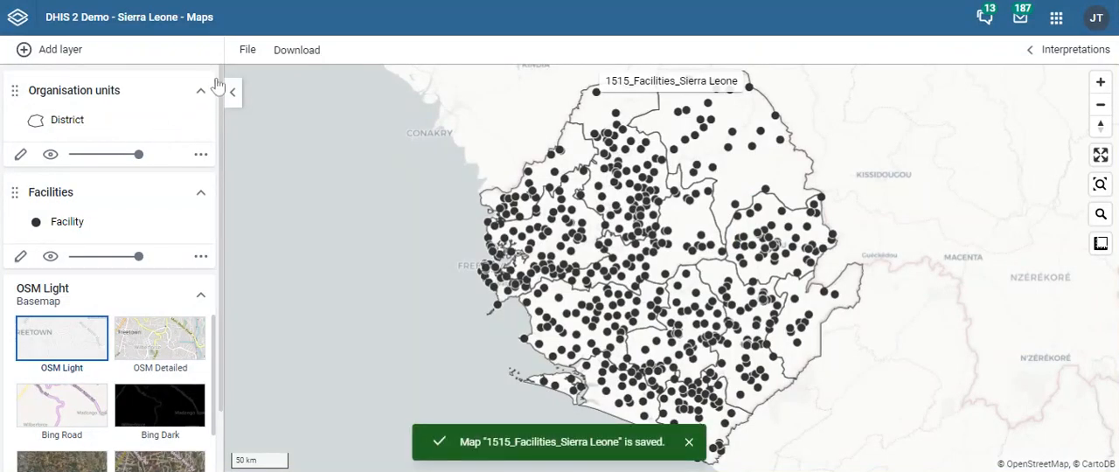
- Look over the saved map's file options and the map download settings, and leave without downloading
left_click(249, 53)
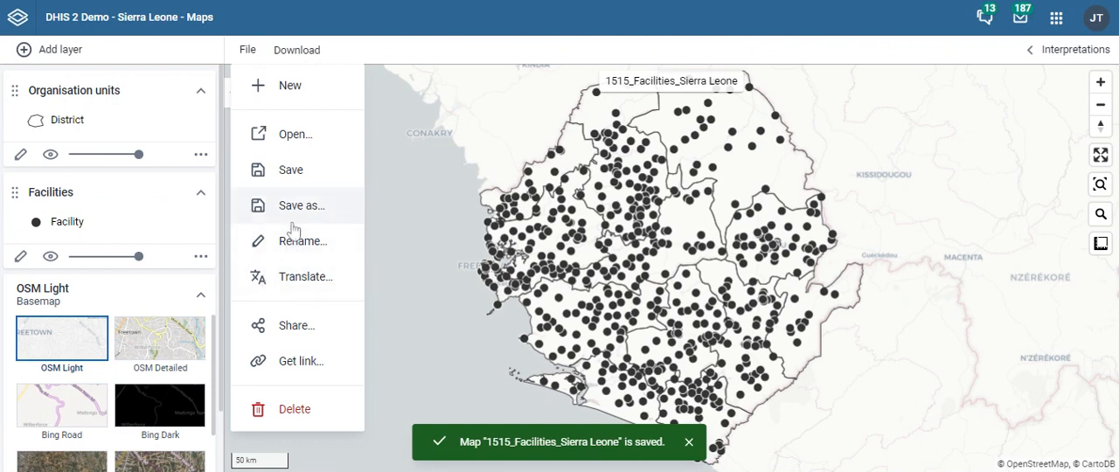
left_click(292, 58)
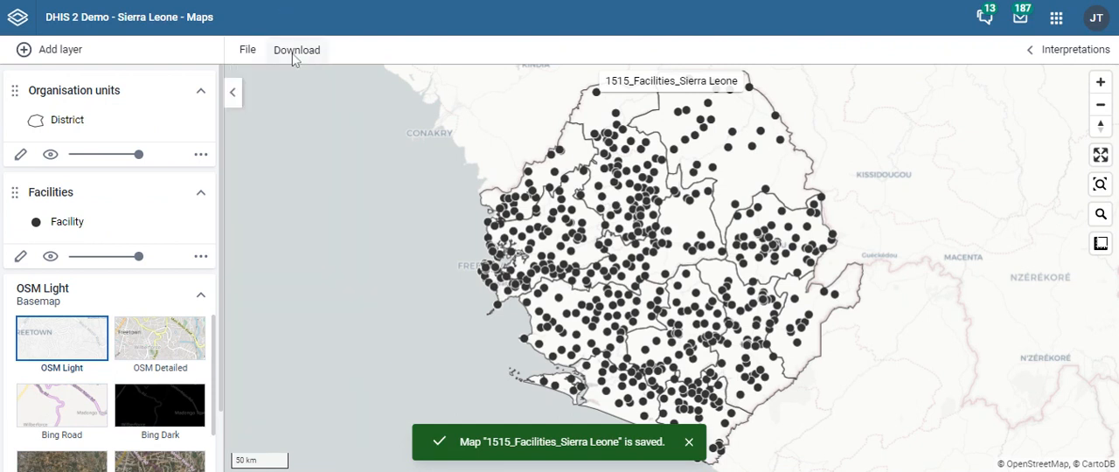
left_click(294, 60)
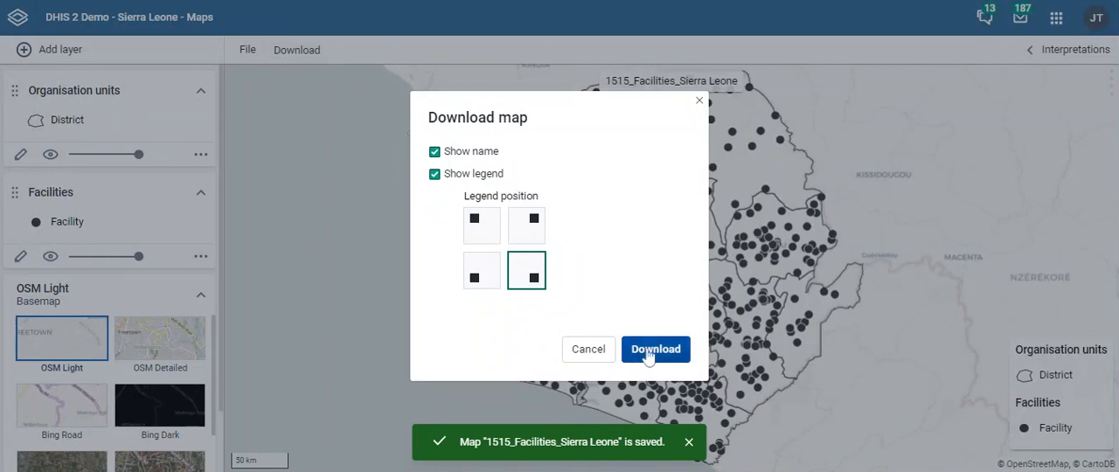
left_click(699, 102)
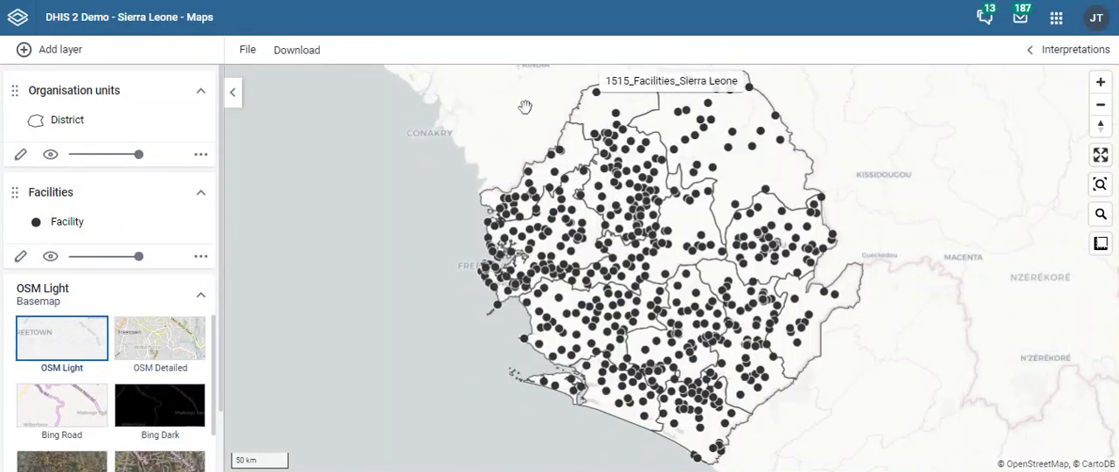
- Start a new empty map and begin adding a thematic layer to it
left_click(250, 52)
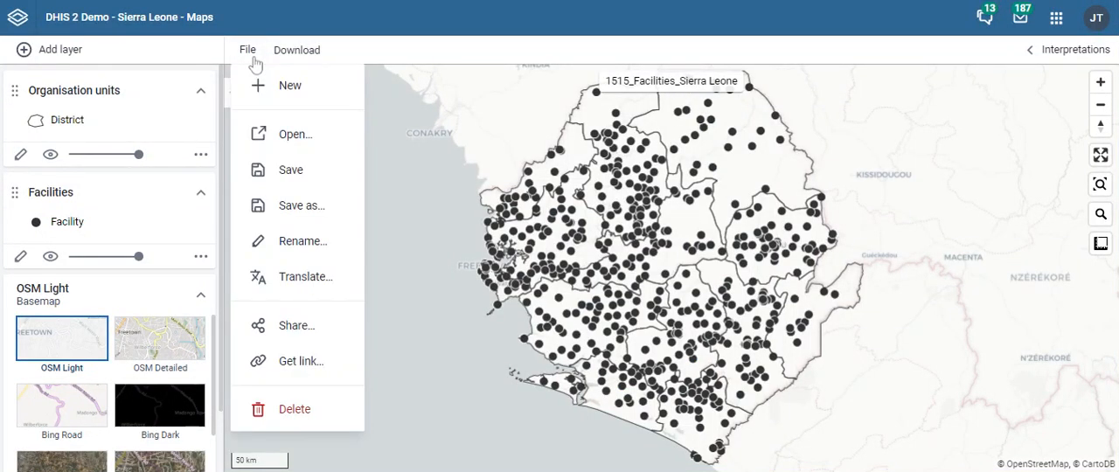
left_click(294, 104)
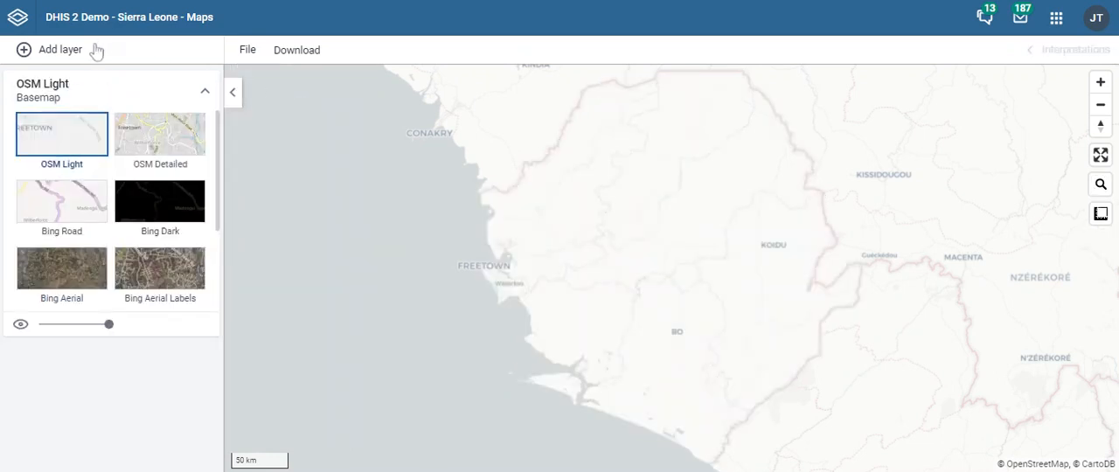
left_click(46, 54)
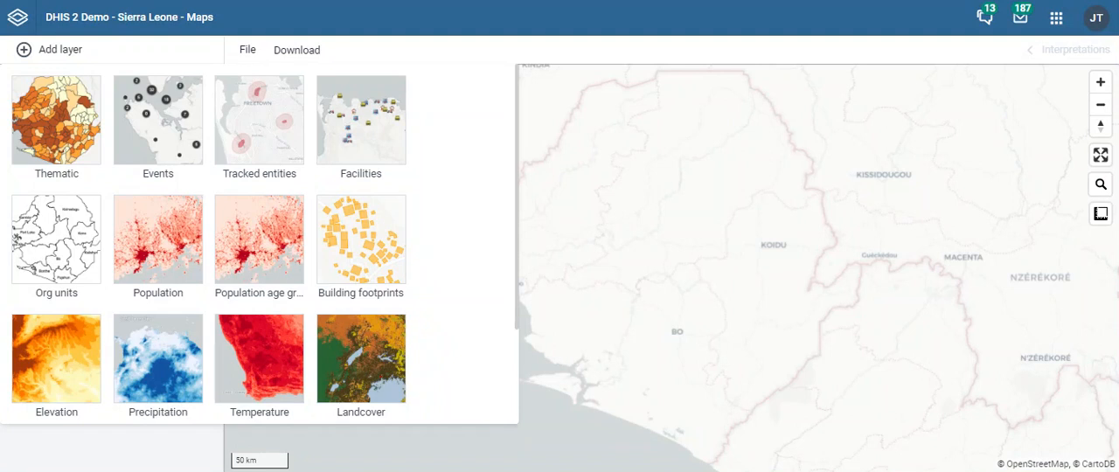
left_click(68, 129)
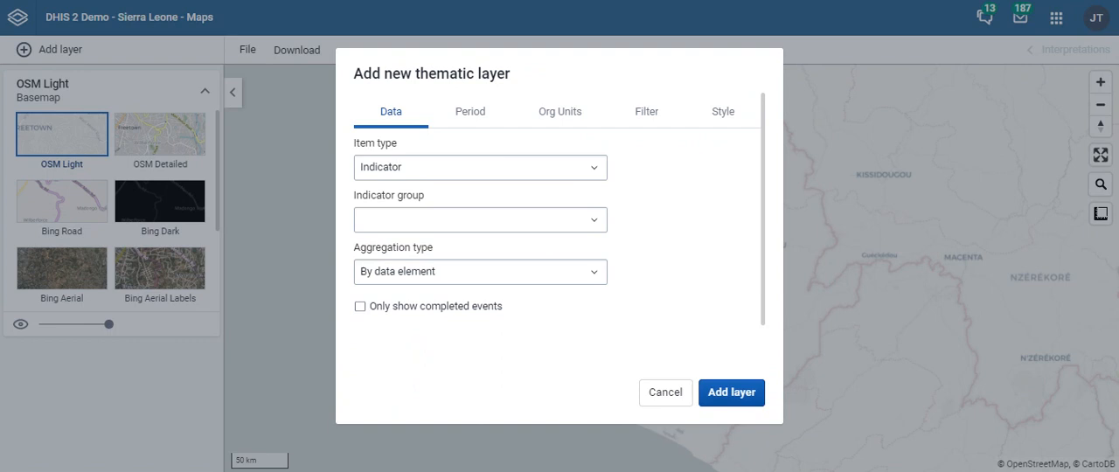
- Set the thematic layer's data to the ANC 1 Coverage indicator from the ANC indicator group
left_click(457, 220)
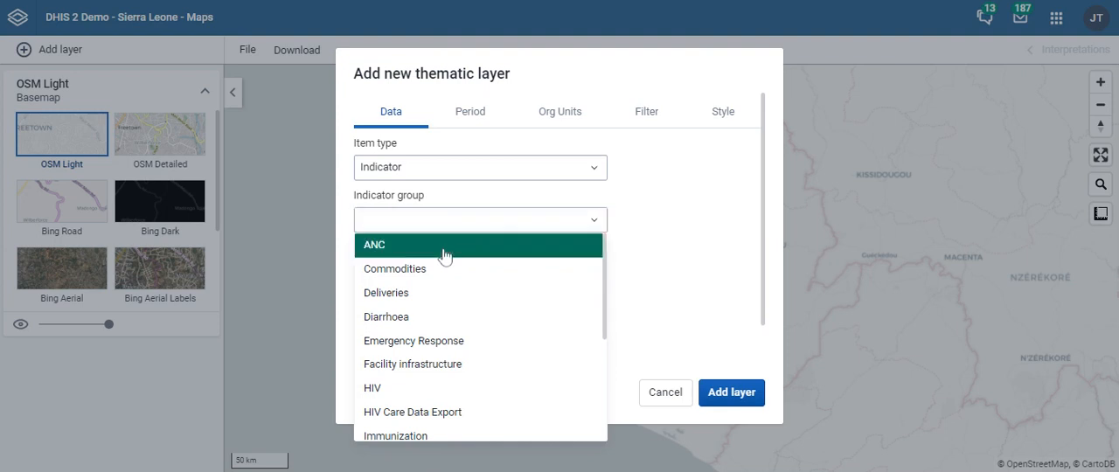
left_click(445, 247)
left_click(438, 274)
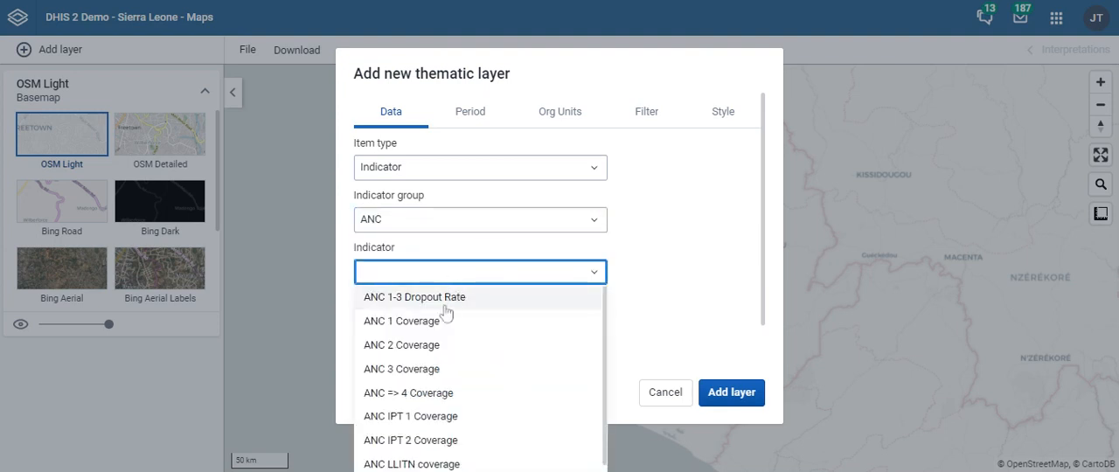
left_click(435, 324)
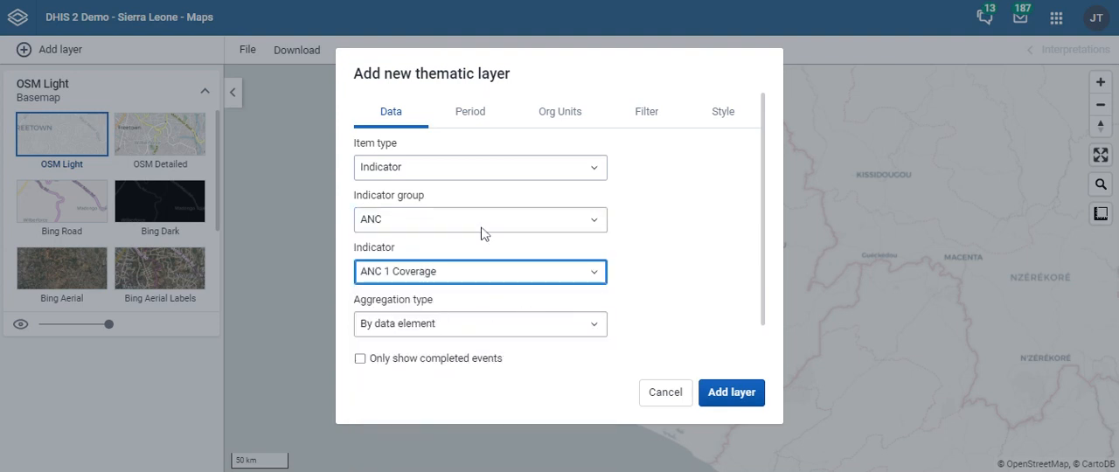
- Review the thematic layer's period, organisation unit, filter and style settings, and add the ANC 1 Coverage layer to the map
left_click(470, 112)
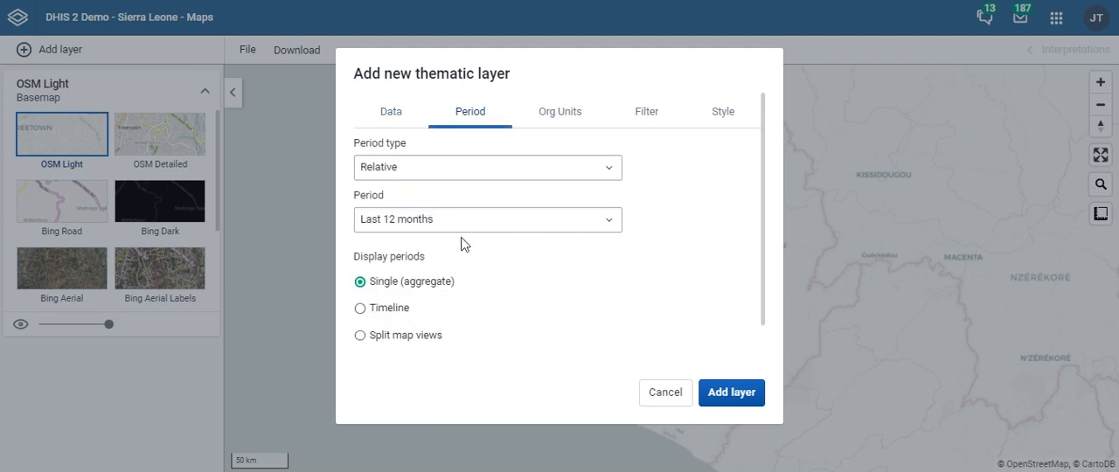
left_click(543, 115)
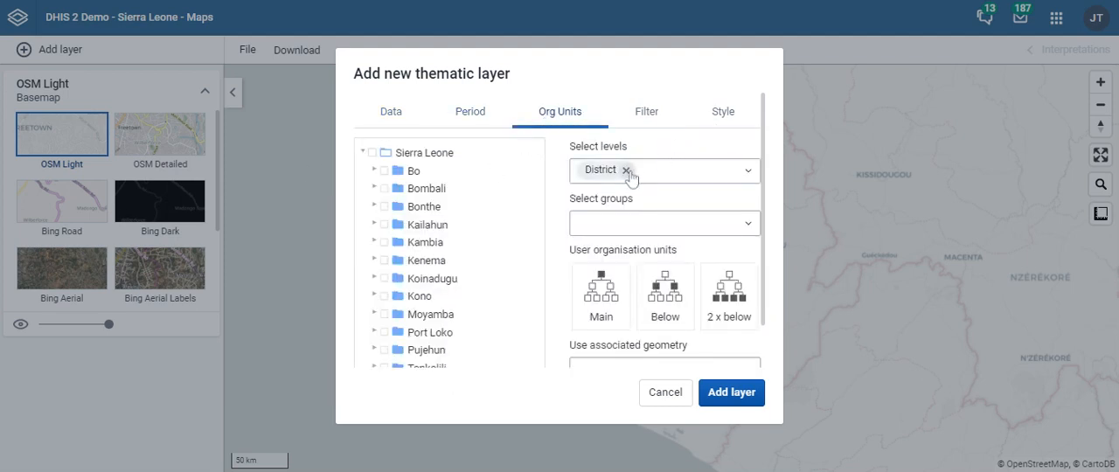
left_click(656, 112)
left_click(723, 114)
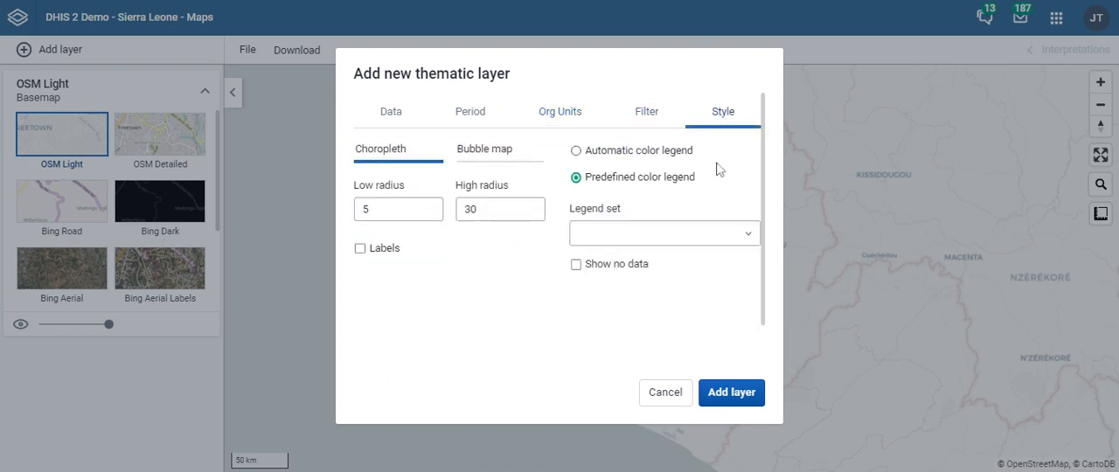
left_click(739, 392)
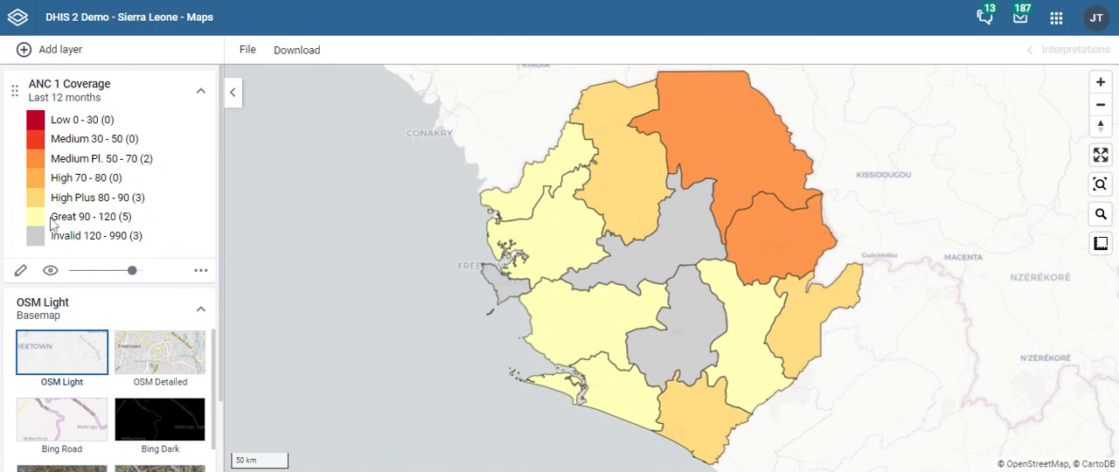
- Add a second thematic layer showing the ANC 2 Coverage indicator from the ANC group, with the default period and organisation units
left_click(37, 56)
left_click(70, 153)
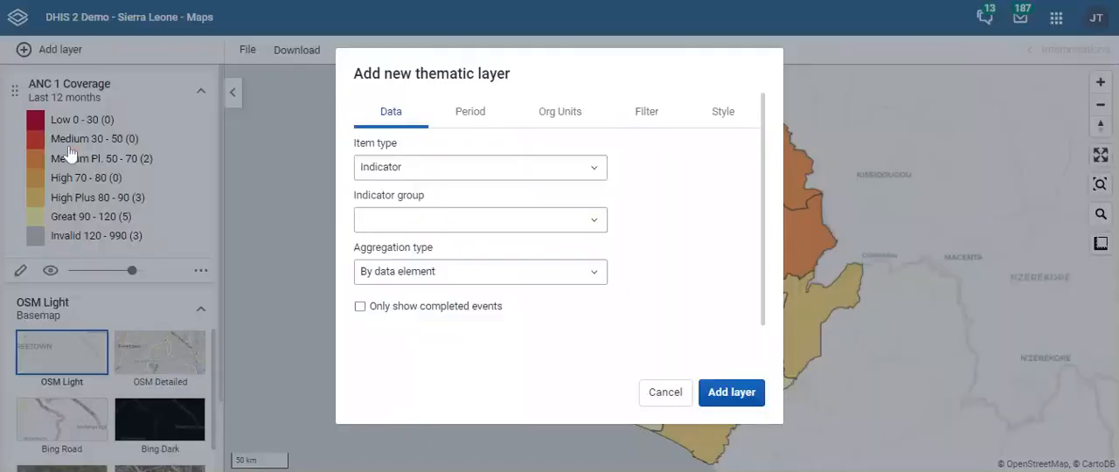
left_click(407, 216)
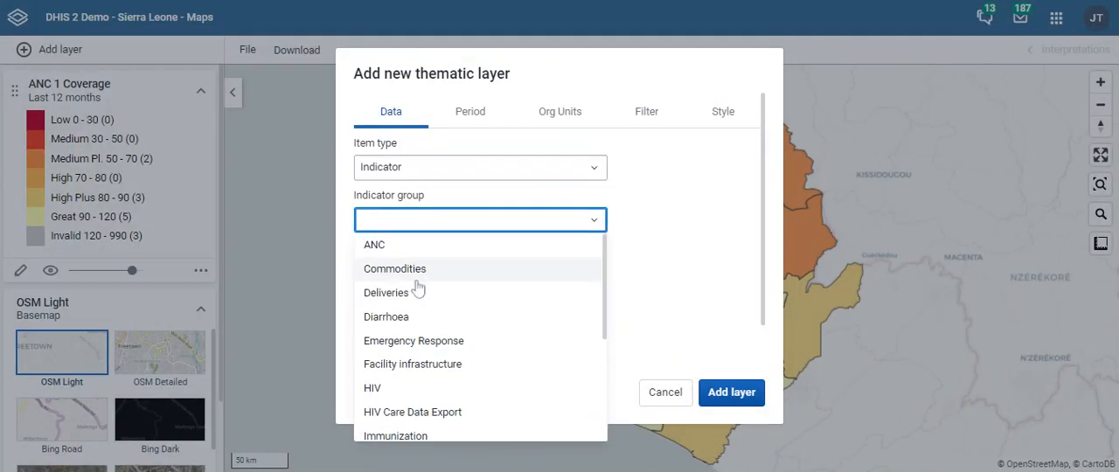
left_click(401, 244)
left_click(429, 274)
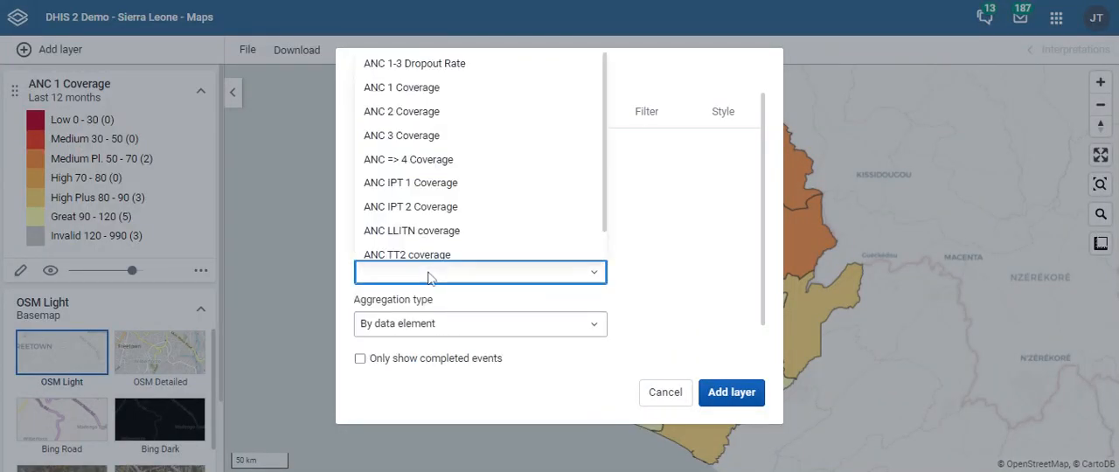
left_click(407, 111)
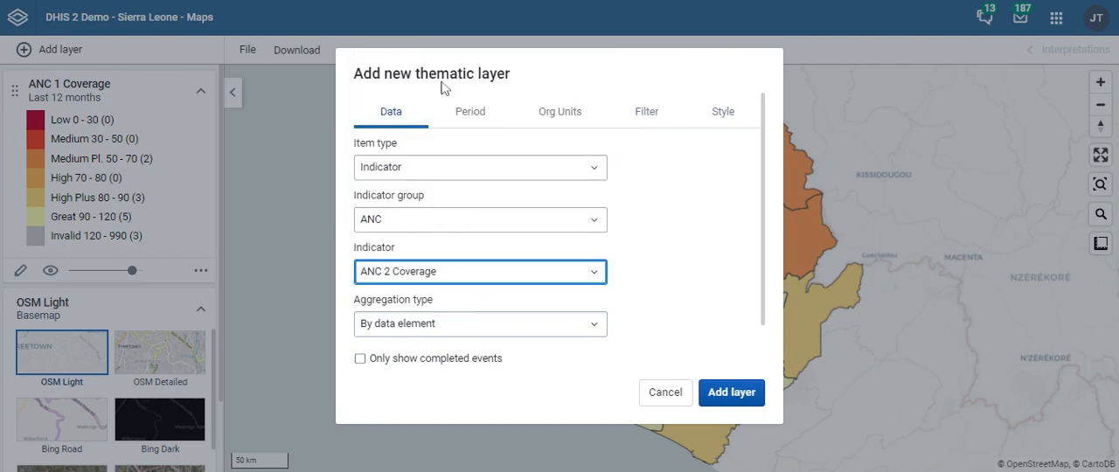
left_click(469, 116)
left_click(560, 123)
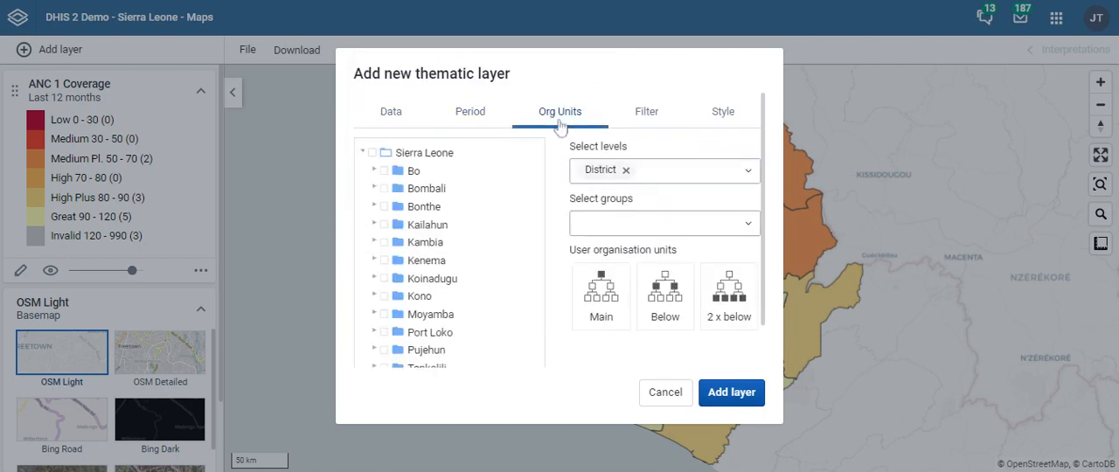
left_click(735, 392)
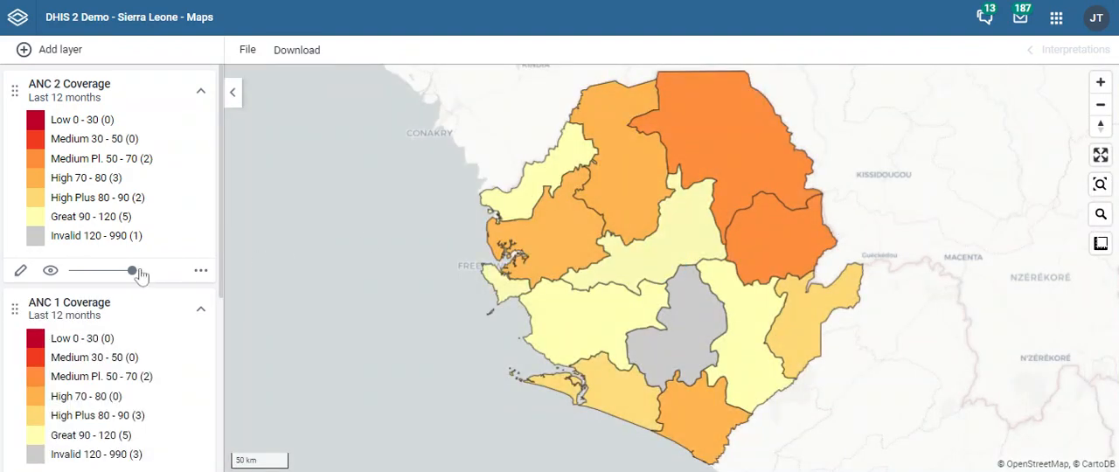
- Fade the ANC 2 Coverage layer out completely and raise the ANC 1 Coverage layer to full opacity
left_click_drag(133, 272, 73, 278)
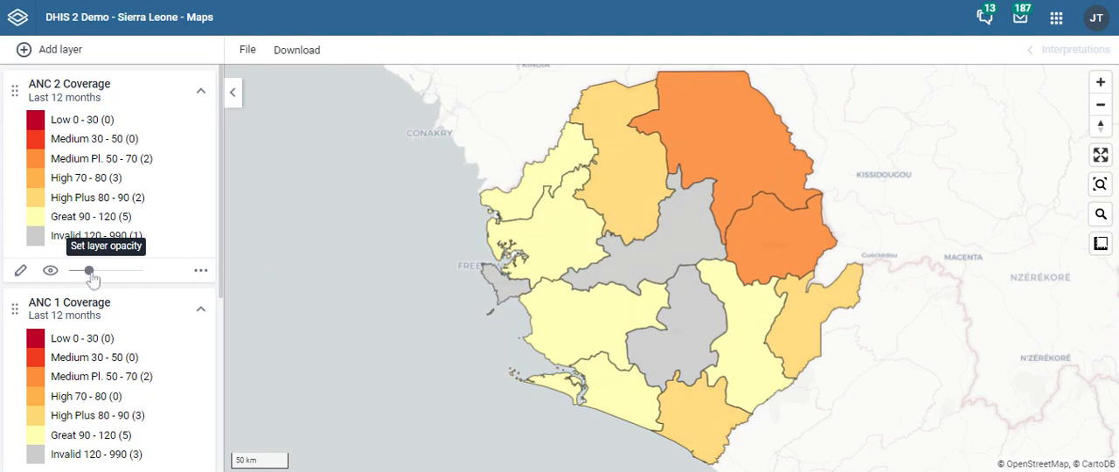
left_click_drag(34, 277, 74, 272)
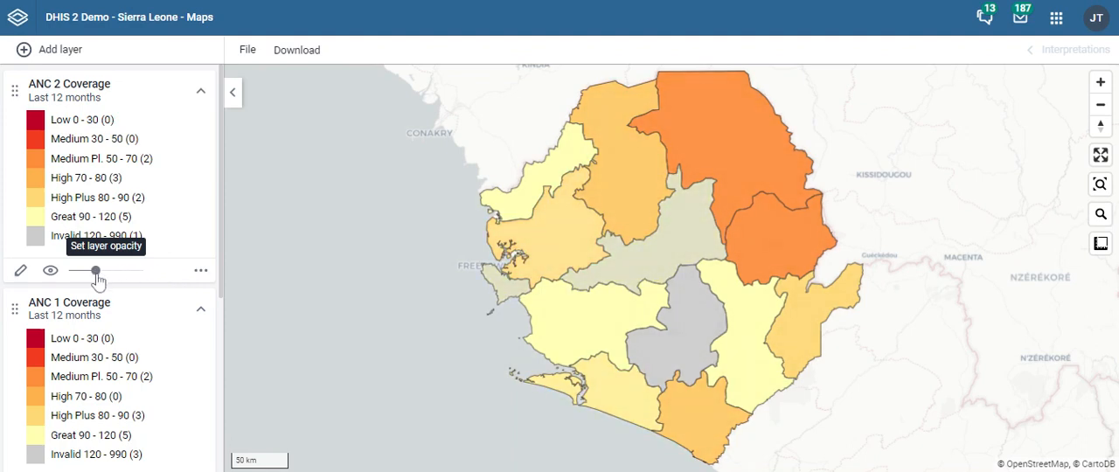
scroll(55, 301, "down", 2)
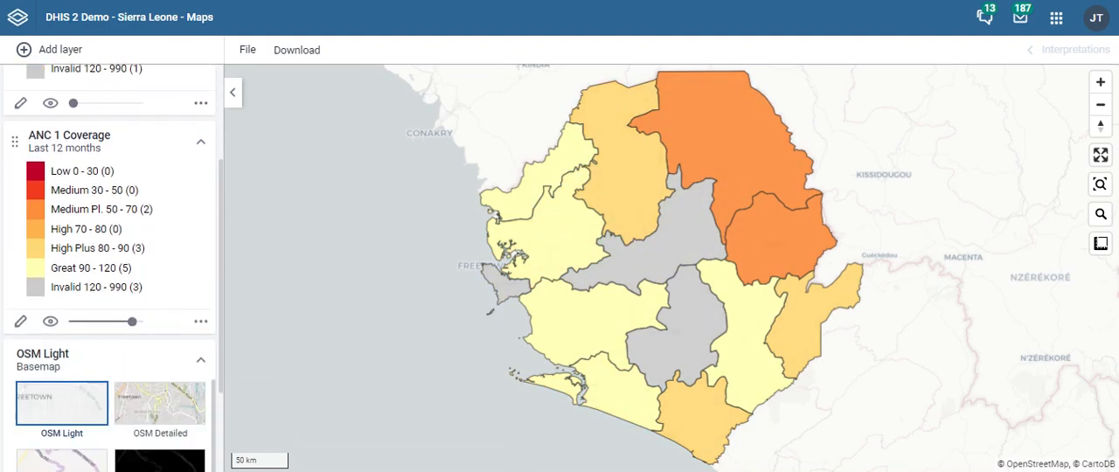
left_click_drag(132, 324, 179, 344)
- Bring the ANC 2 Coverage layer back to full opacity and remove it from the map
scroll(144, 200, "up", 1)
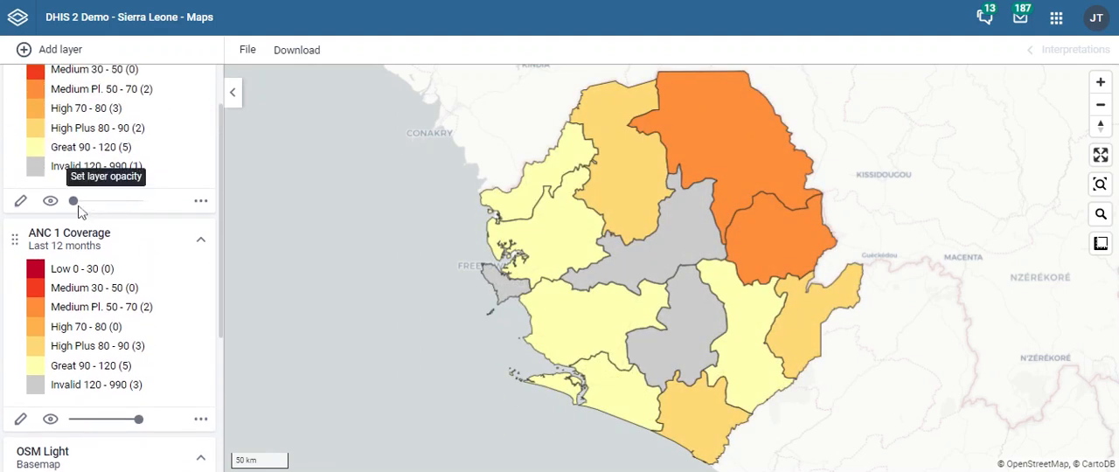
left_click_drag(74, 201, 180, 213)
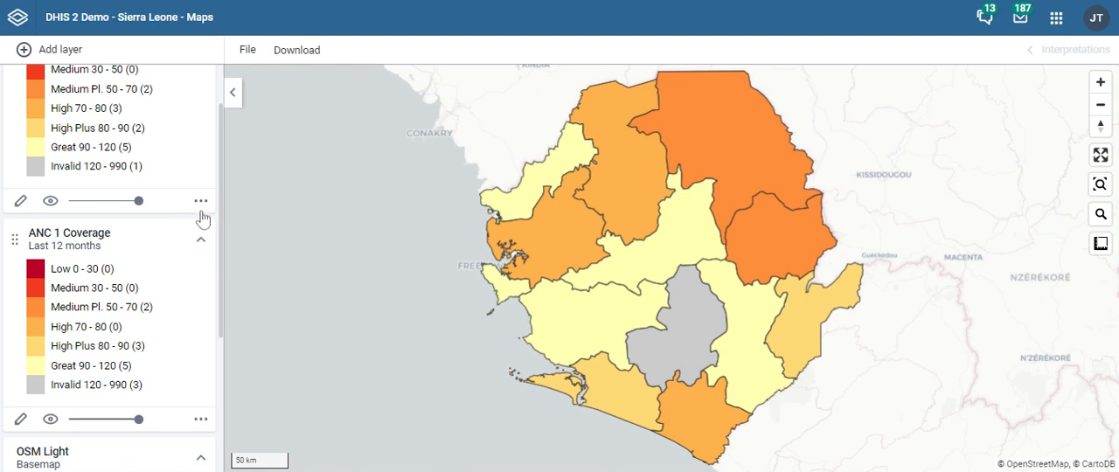
left_click(204, 210)
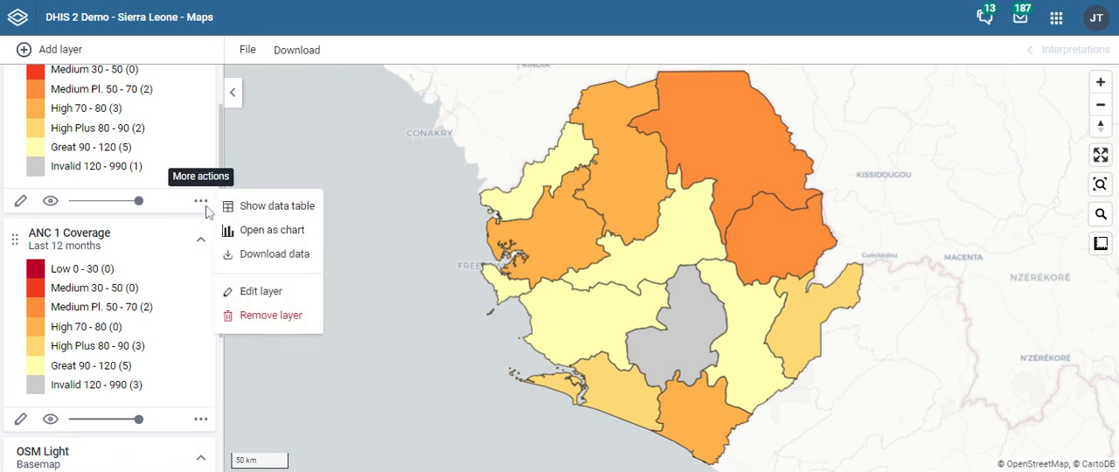
left_click(272, 317)
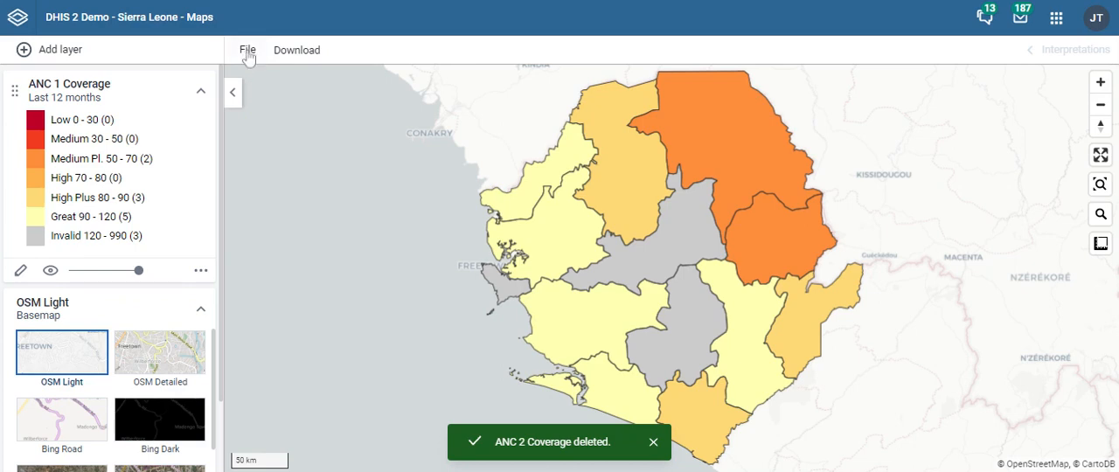
- Add a facilities layer covering Sierra Leone at the Facility level
left_click(61, 52)
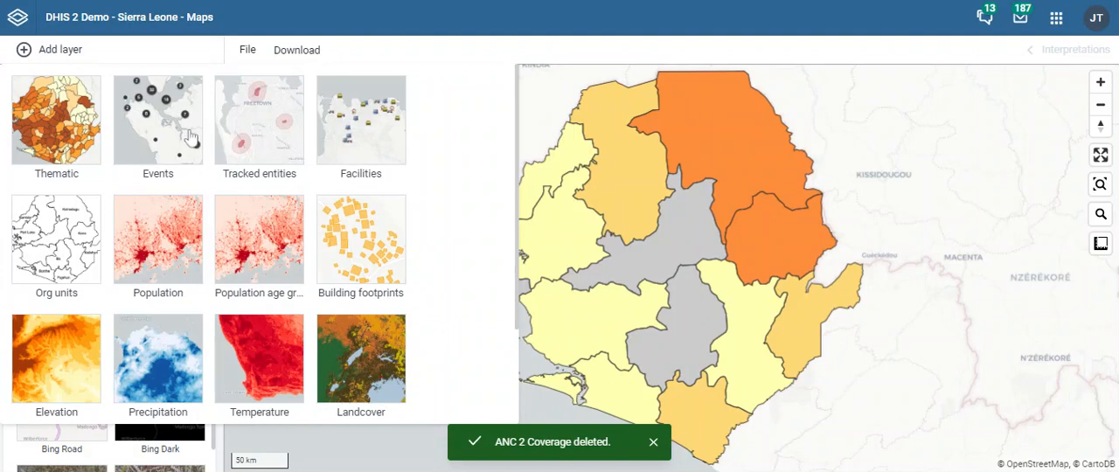
left_click(368, 136)
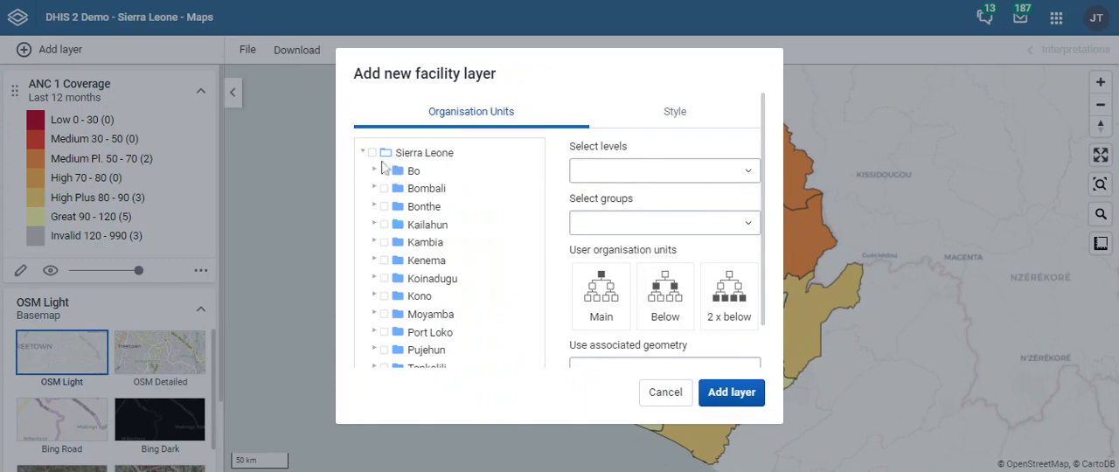
left_click(372, 152)
left_click(607, 171)
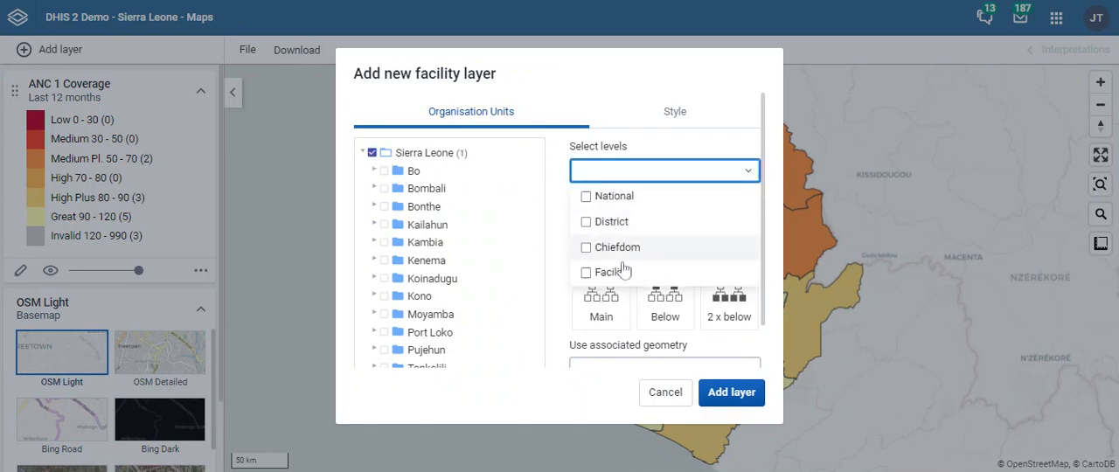
left_click(623, 272)
left_click(748, 396)
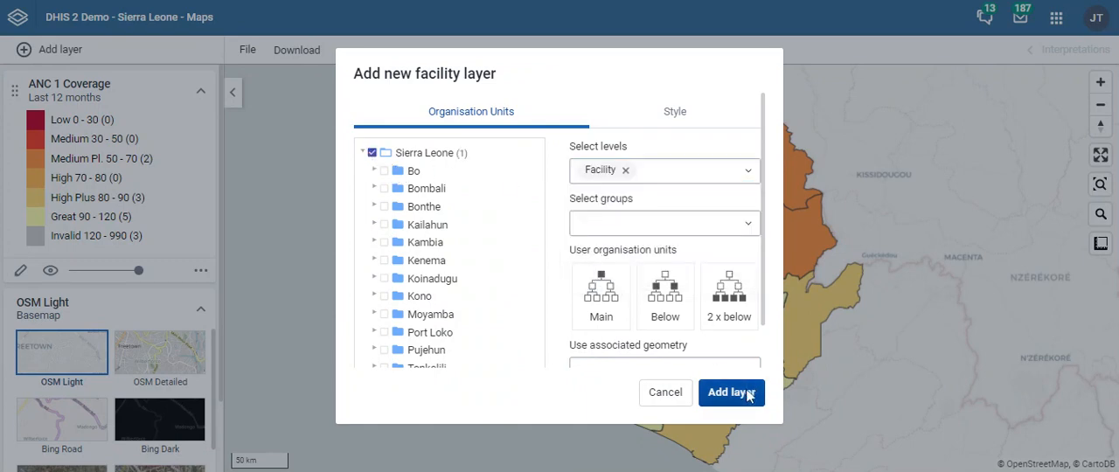
left_click(744, 393)
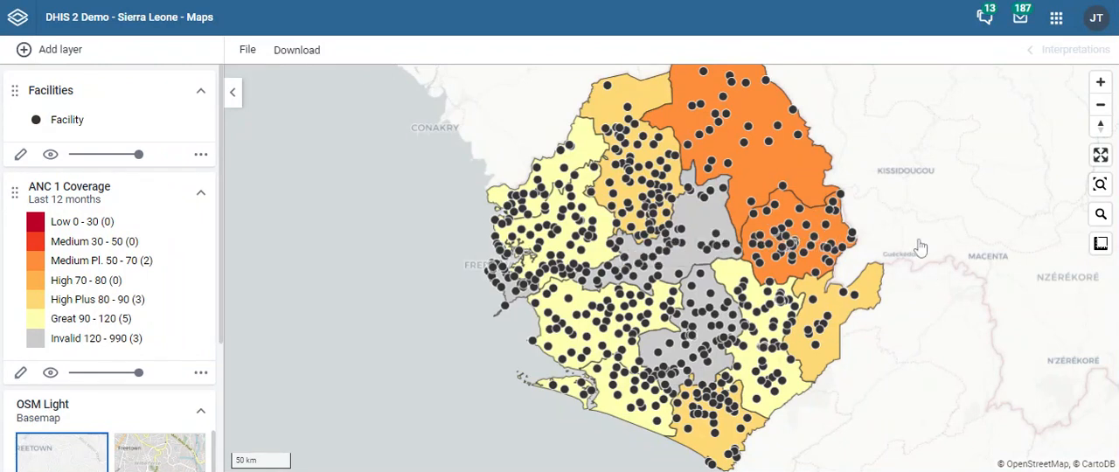
- Save the map under the name ANC 1 COVERAGE_Sierra Leone, leaving the description empty
left_click_drag(926, 133, 924, 159)
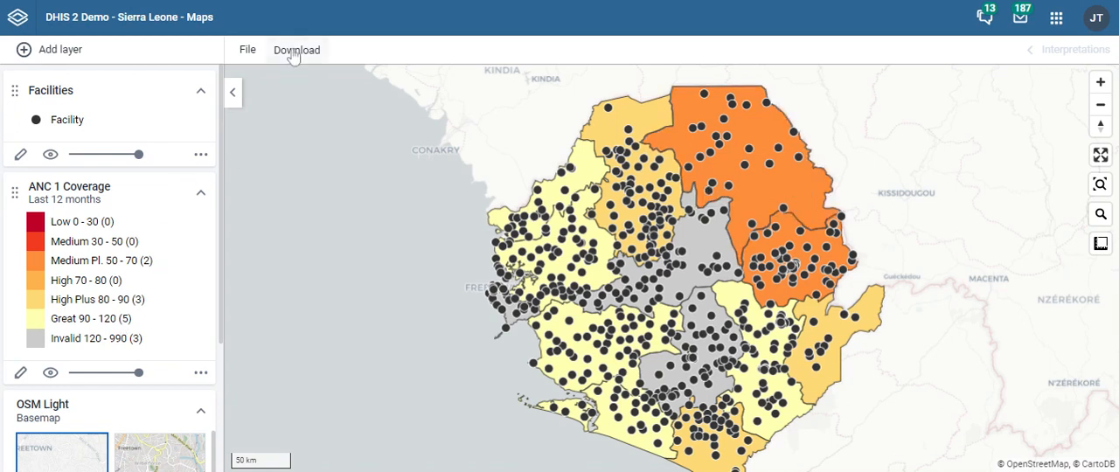
left_click(236, 50)
left_click(307, 165)
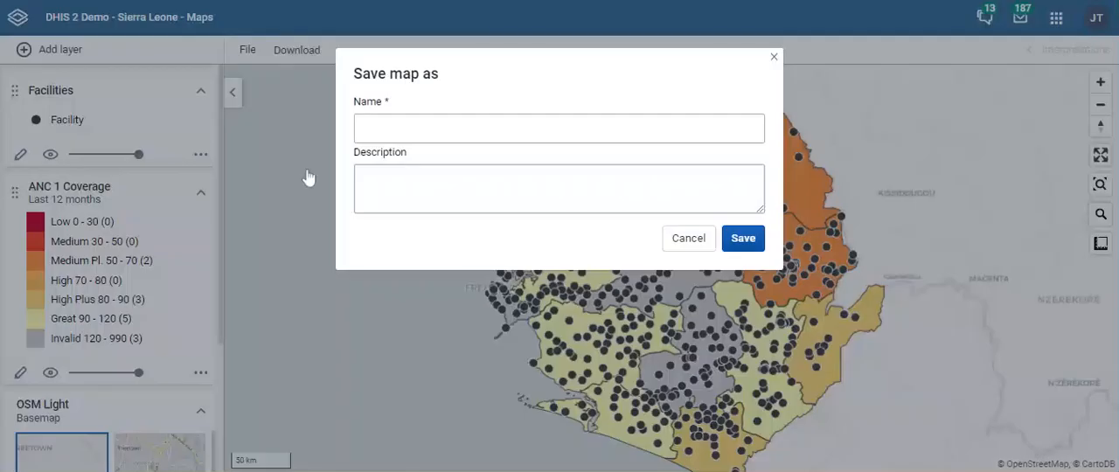
left_click(420, 129)
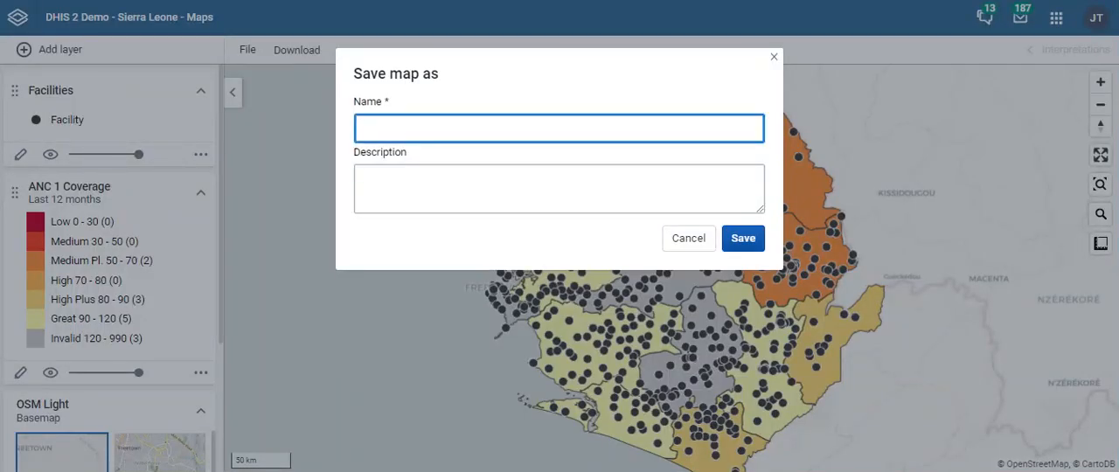
type("ANC 1 COVERAGE")
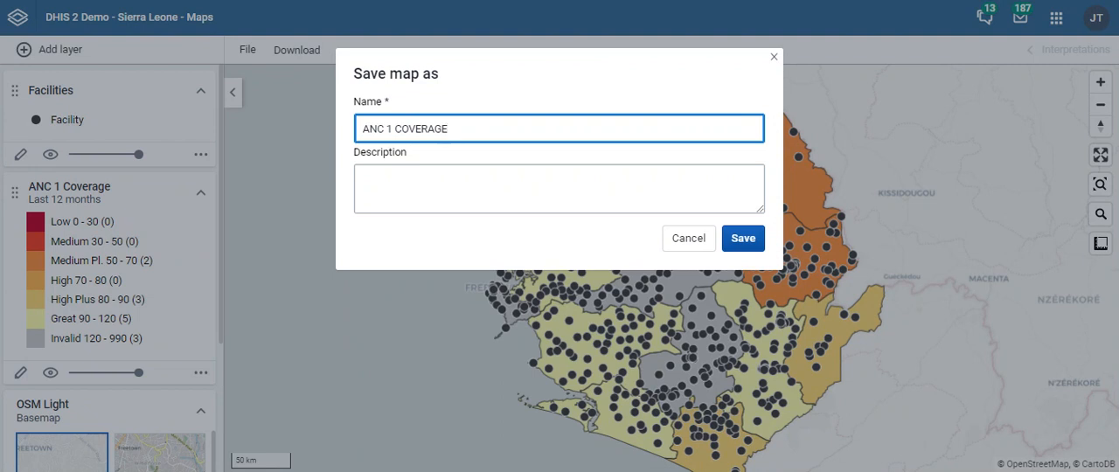
type("_sIERR")
key("BackSpace")
key("BackSpace")
key("BackSpace")
key("BackSpace")
key("BackSpace")
type("Sierra Leone")
left_click(750, 239)
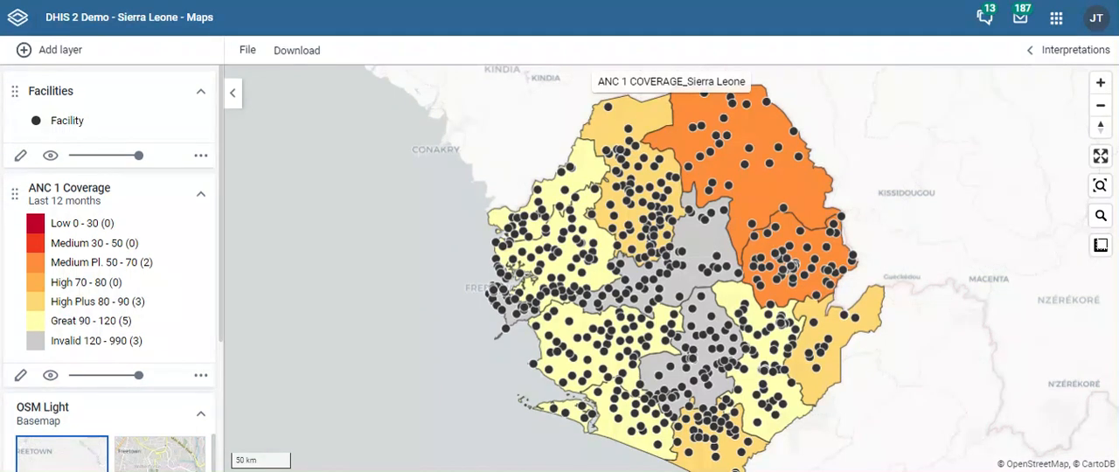
- Start a new empty map and begin adding an event layer to it
left_click(246, 50)
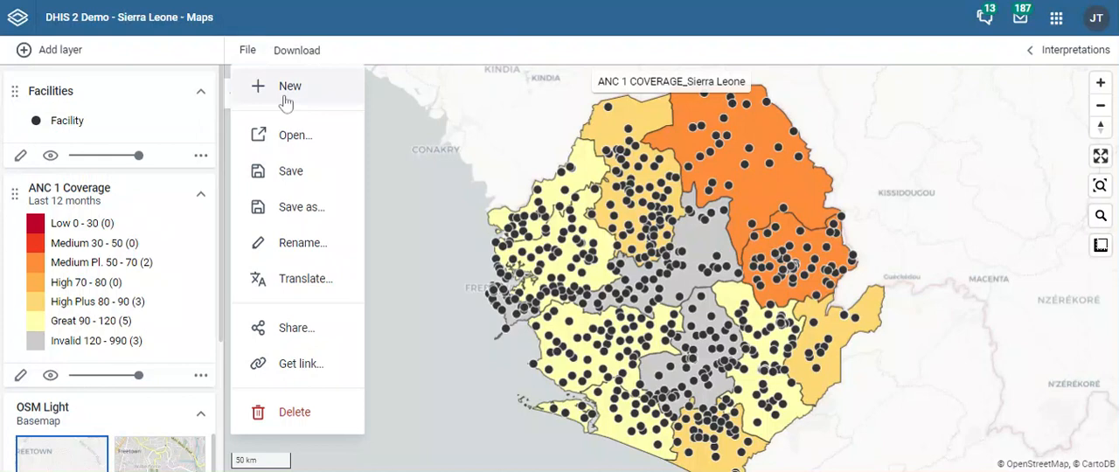
left_click(286, 96)
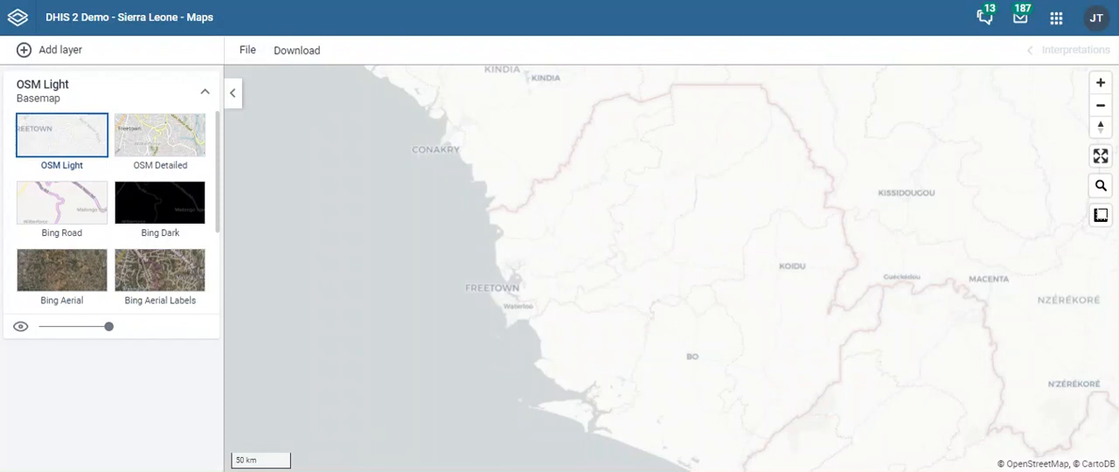
left_click(81, 53)
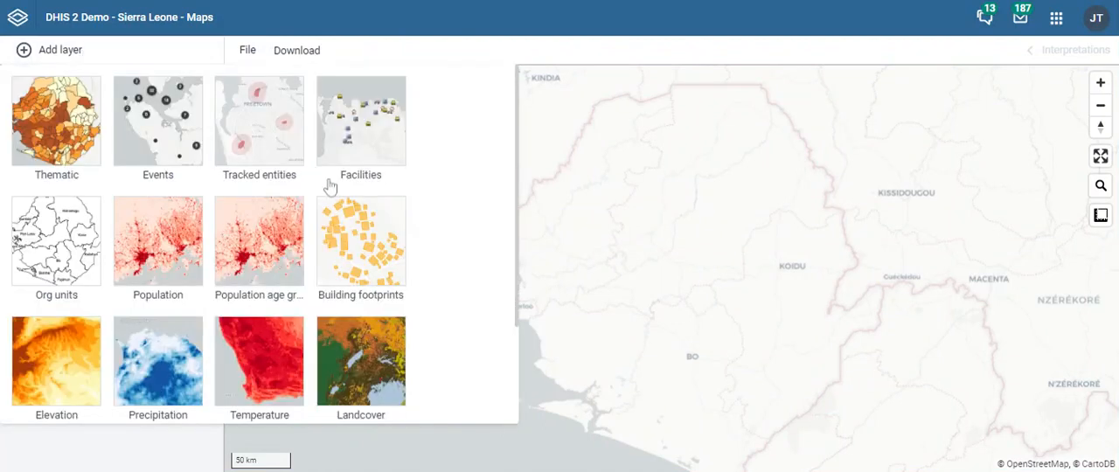
left_click(174, 129)
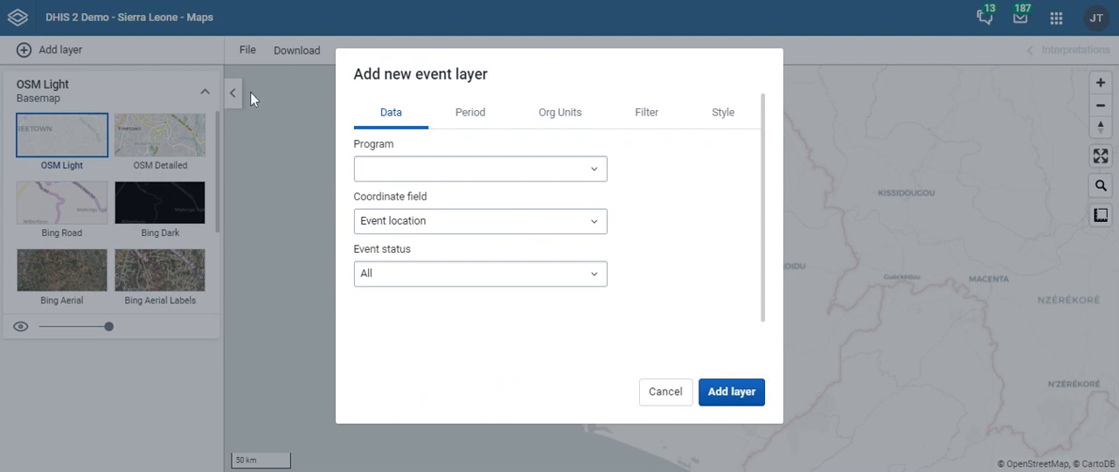
- Set the event layer's program to Malaria case registration
left_click(420, 168)
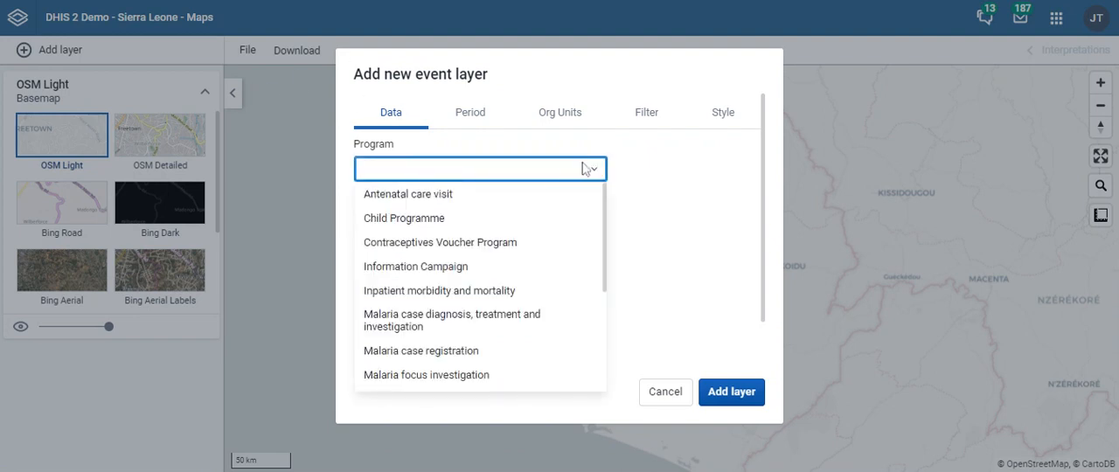
scroll(493, 327, "down", 2)
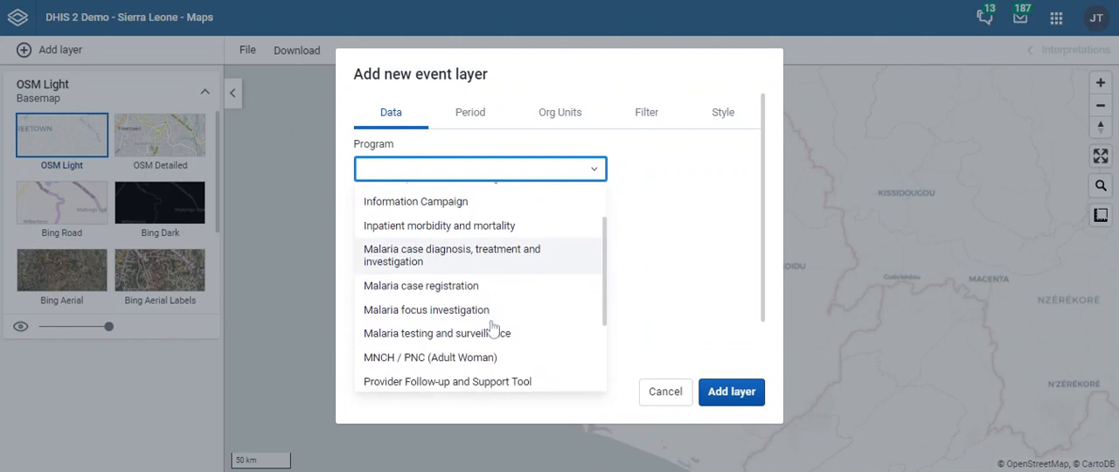
left_click(471, 287)
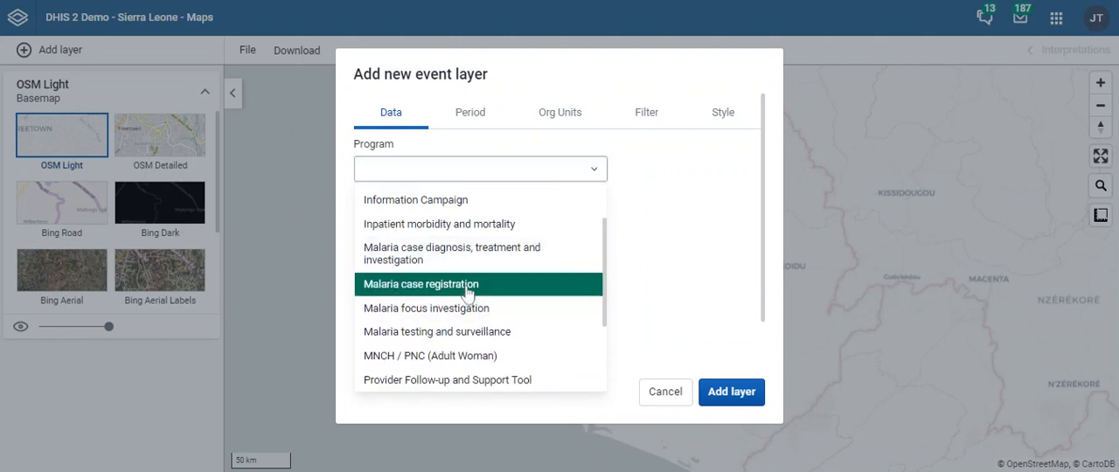
left_click(670, 1)
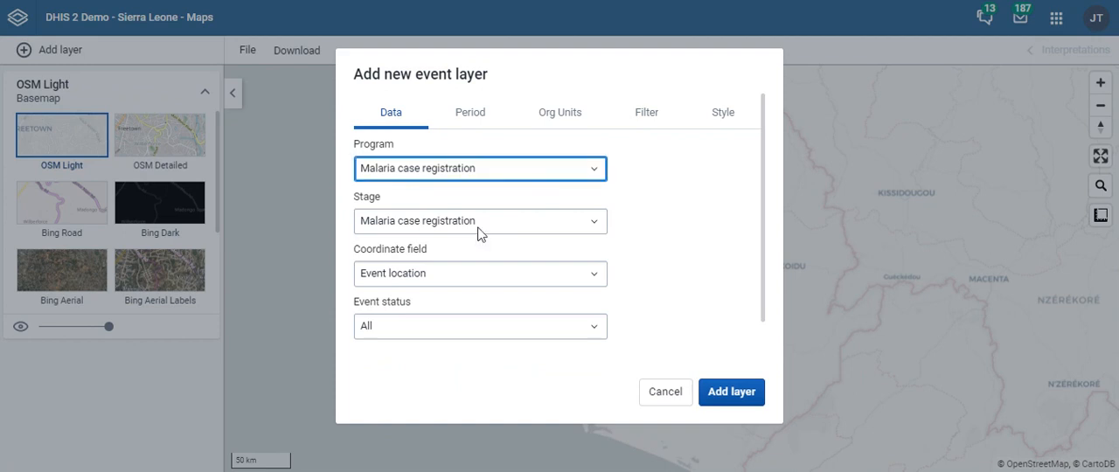
- Review the event layer's stage and coordinate field choices, trying Household location before restoring Event location
left_click(479, 227)
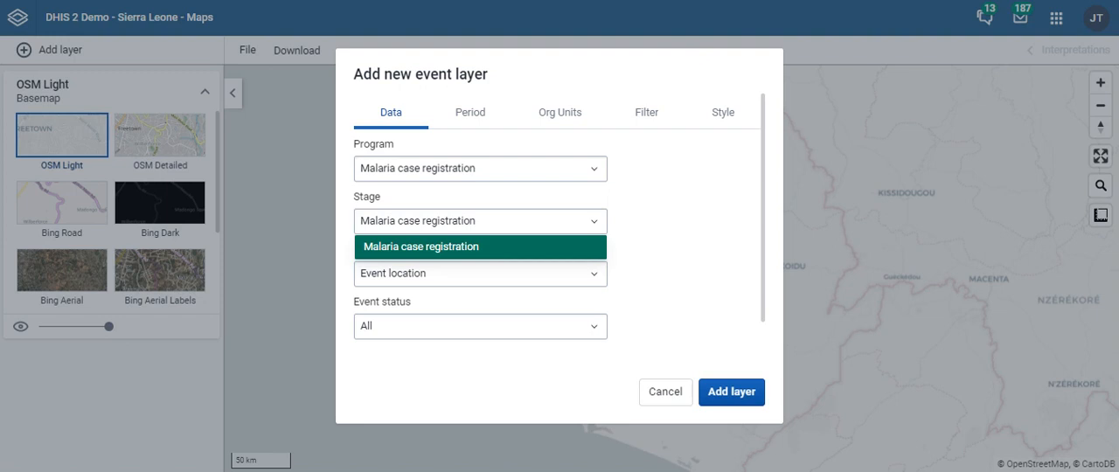
left_click(596, 274)
left_click(597, 274)
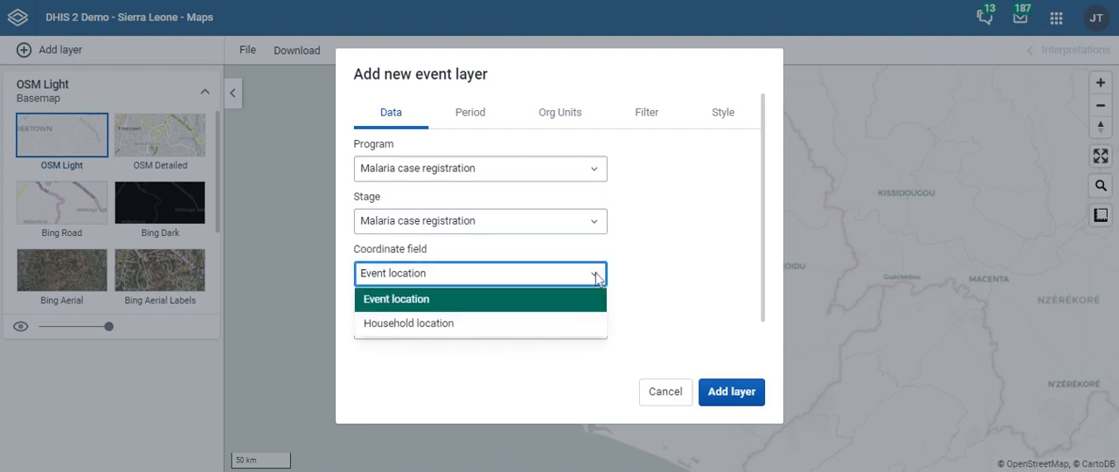
left_click(548, 322)
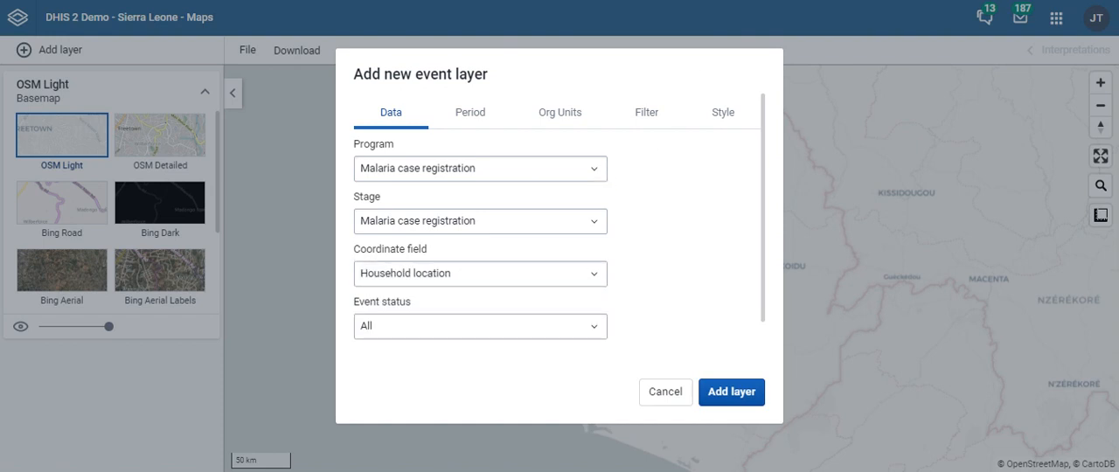
left_click(569, 271)
left_click(513, 300)
- Examine the period options offered for the event layer, from daily ranges through to financial years
left_click(490, 118)
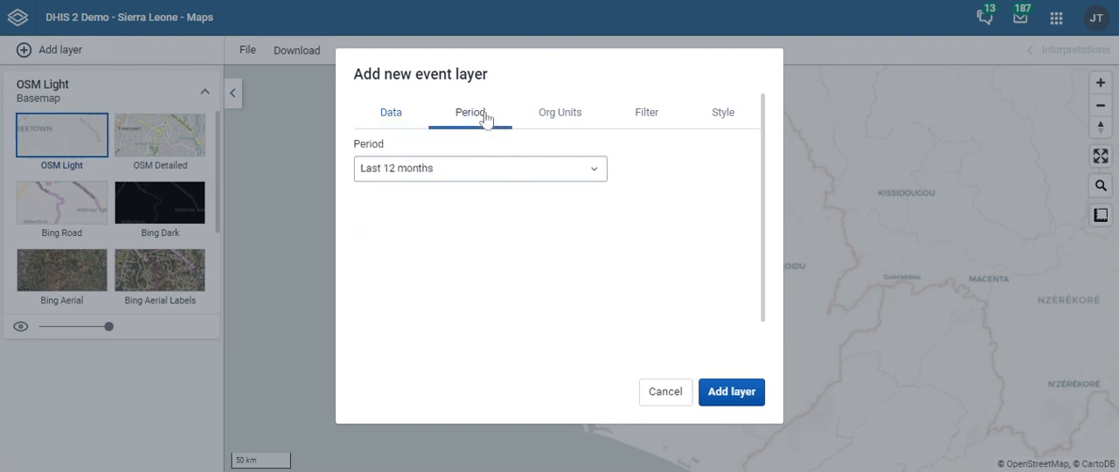
left_click(595, 172)
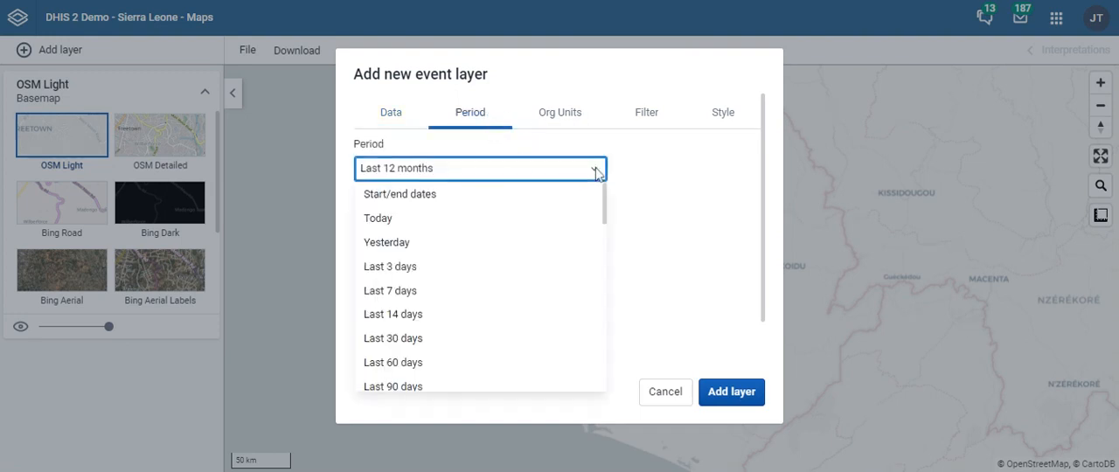
scroll(484, 284, "down", 6)
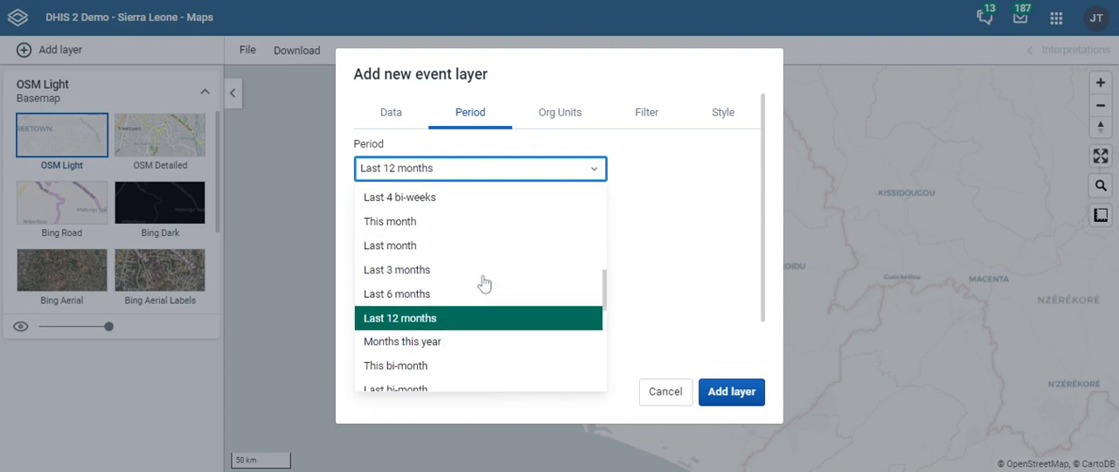
scroll(484, 284, "down", 8)
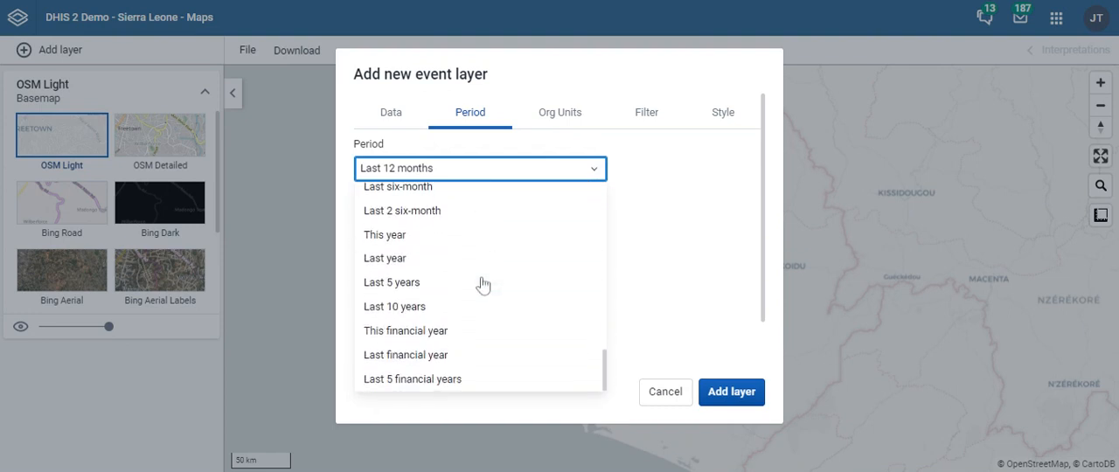
scroll(483, 284, "up", 14)
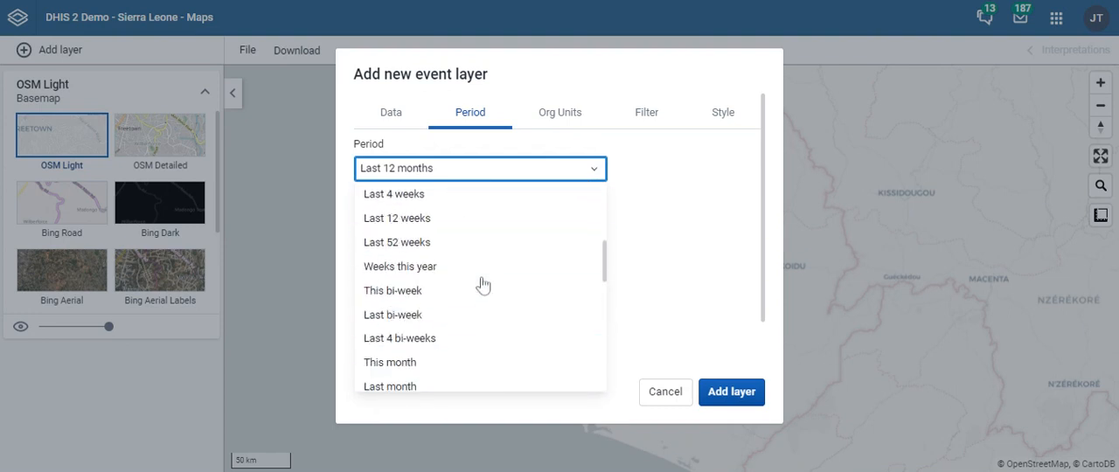
left_click(720, 252)
scroll(720, 247, "down", 2)
scroll(721, 248, "up", 2)
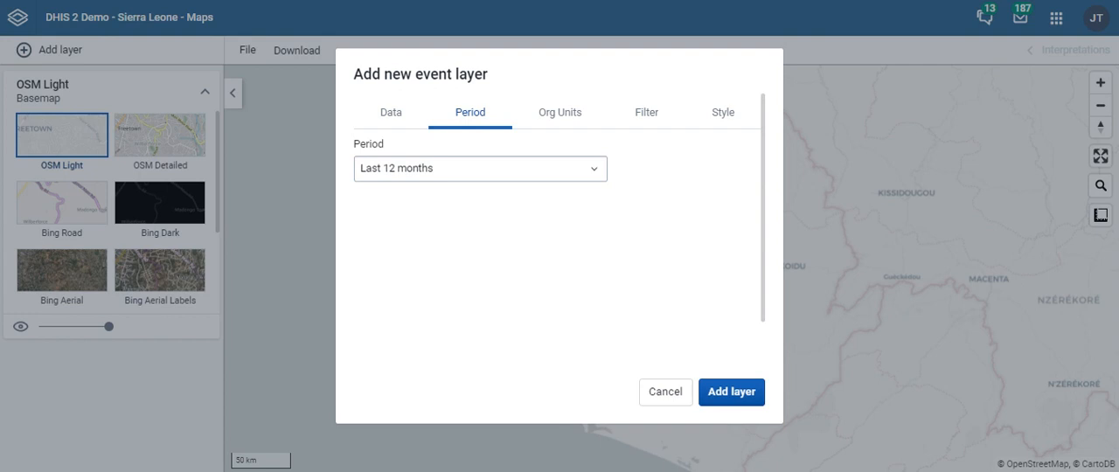
- Switch the event layer's period to Start/end dates and set the start date to 10/01/2016
left_click(394, 168)
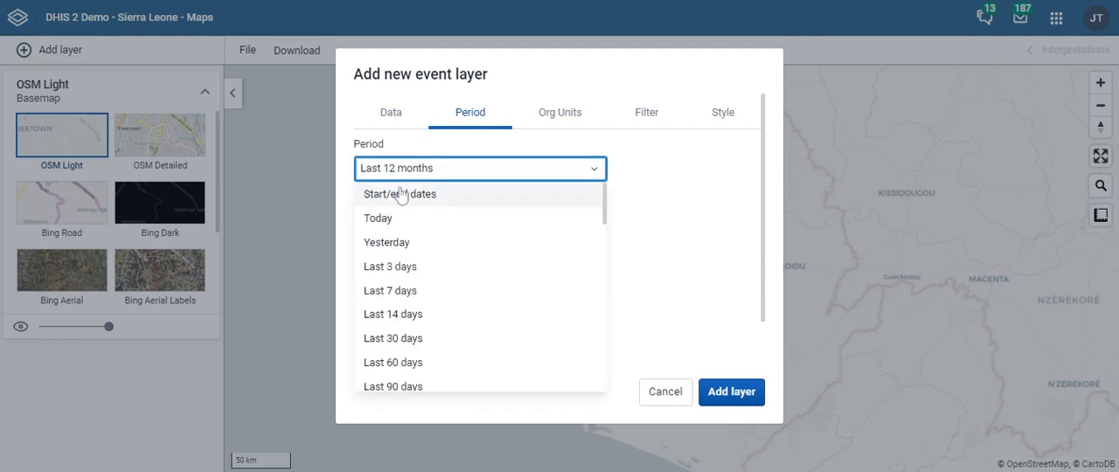
left_click(394, 190)
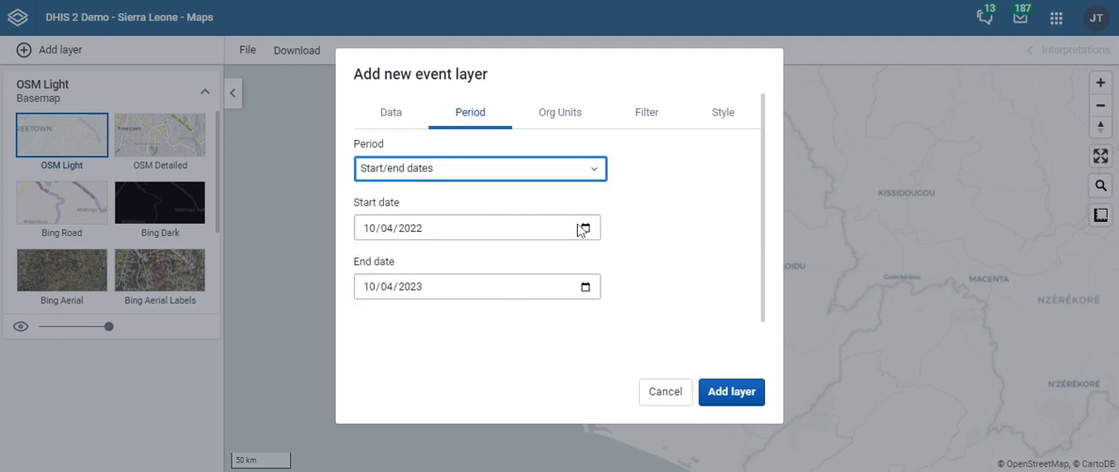
left_click(426, 236)
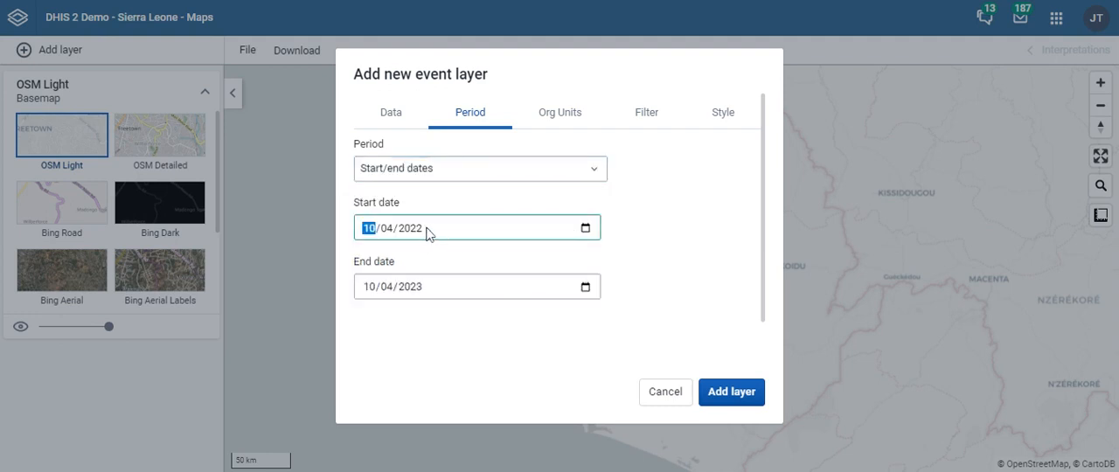
left_click(418, 232)
key("BackSpace")
type("2016")
left_click(386, 228)
type("01")
- Set the end date to 10/12/2016 and add the event layer with Sierra Leone as its organisation unit
left_click(416, 291)
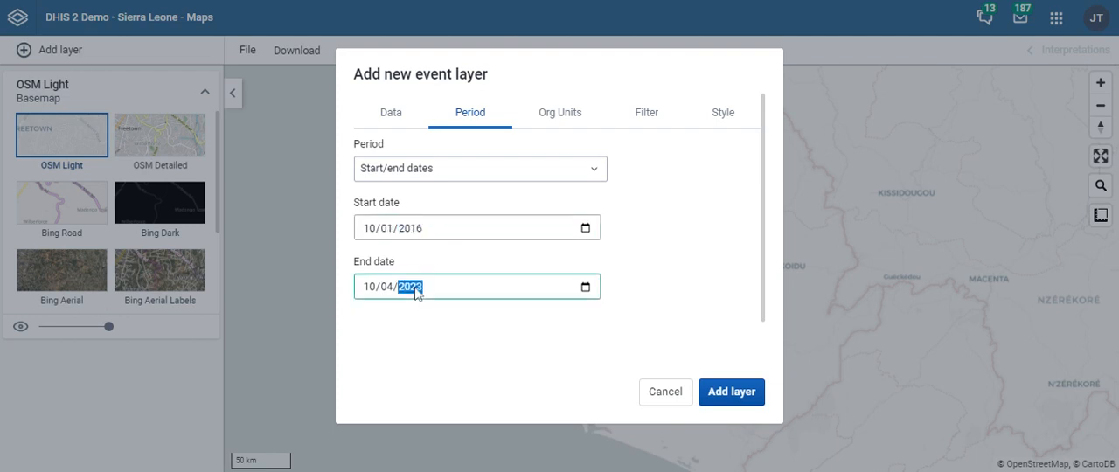
type("2016")
left_click(387, 287)
type("01")
left_click(386, 289)
type("12")
left_click(560, 112)
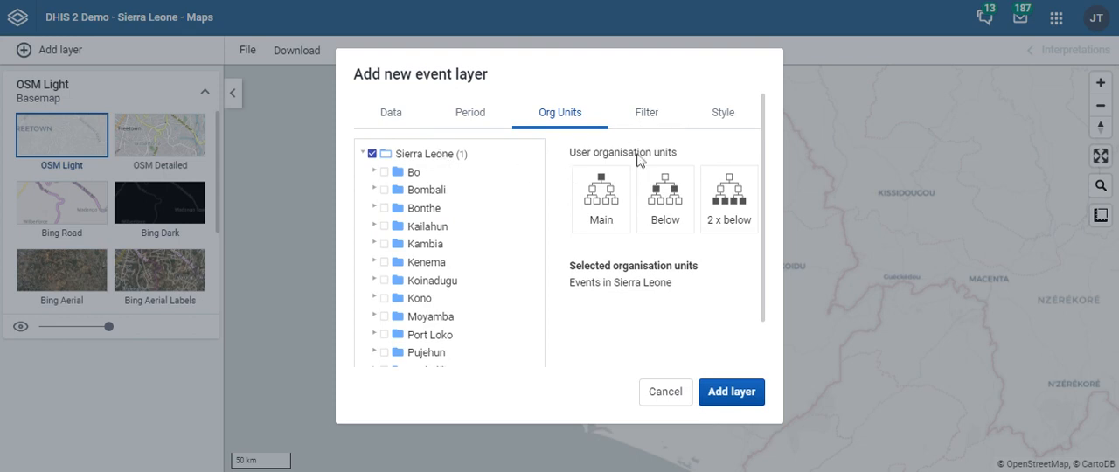
left_click(734, 395)
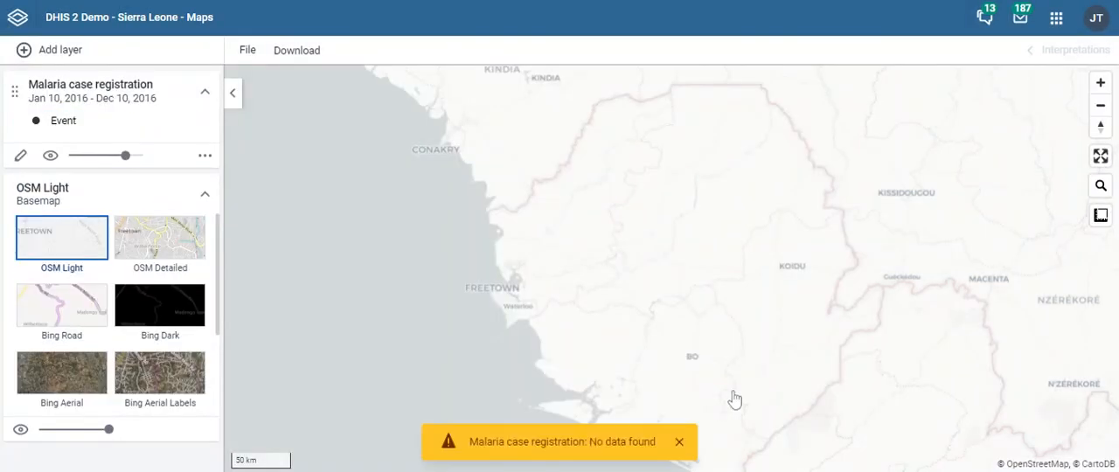